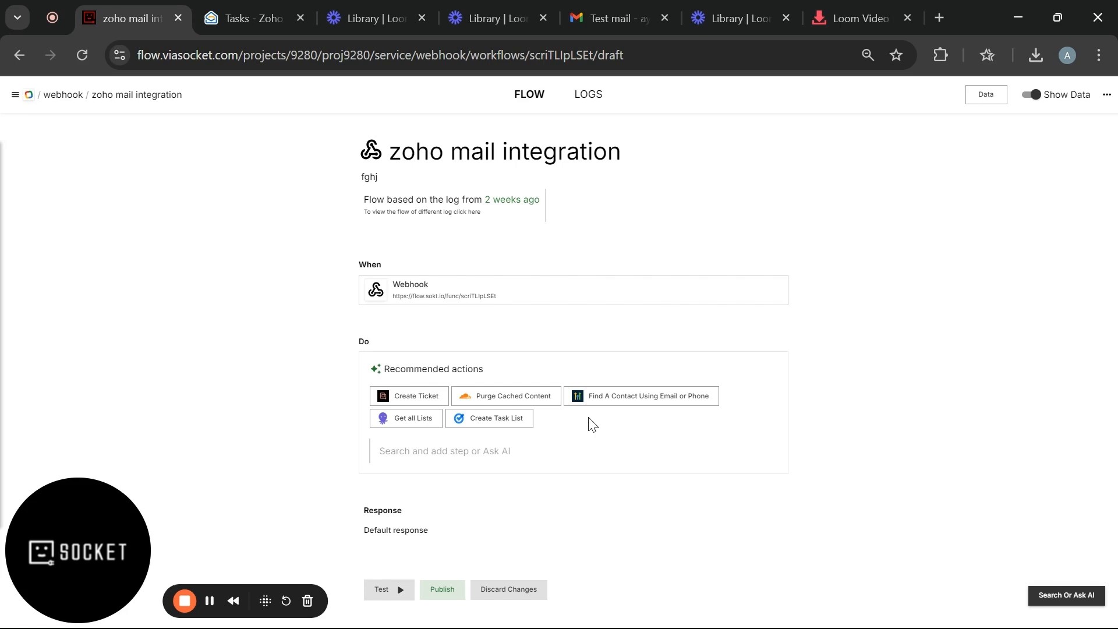
- Search 'zoho mail' and add its Create Tag action as the first step under Do
left_click(494, 448)
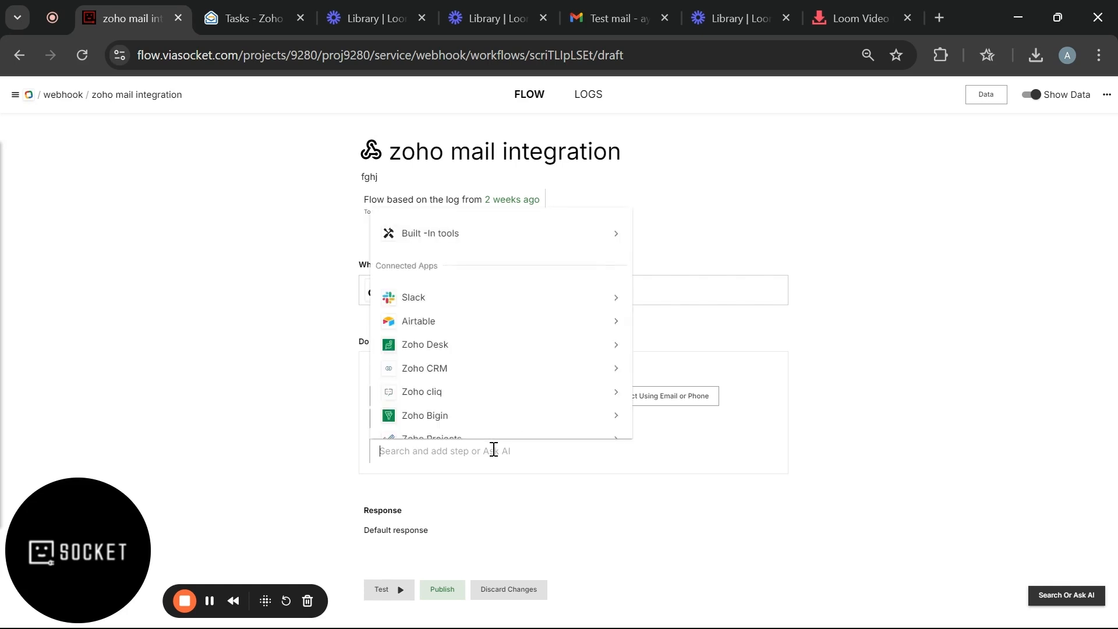
type("zoh")
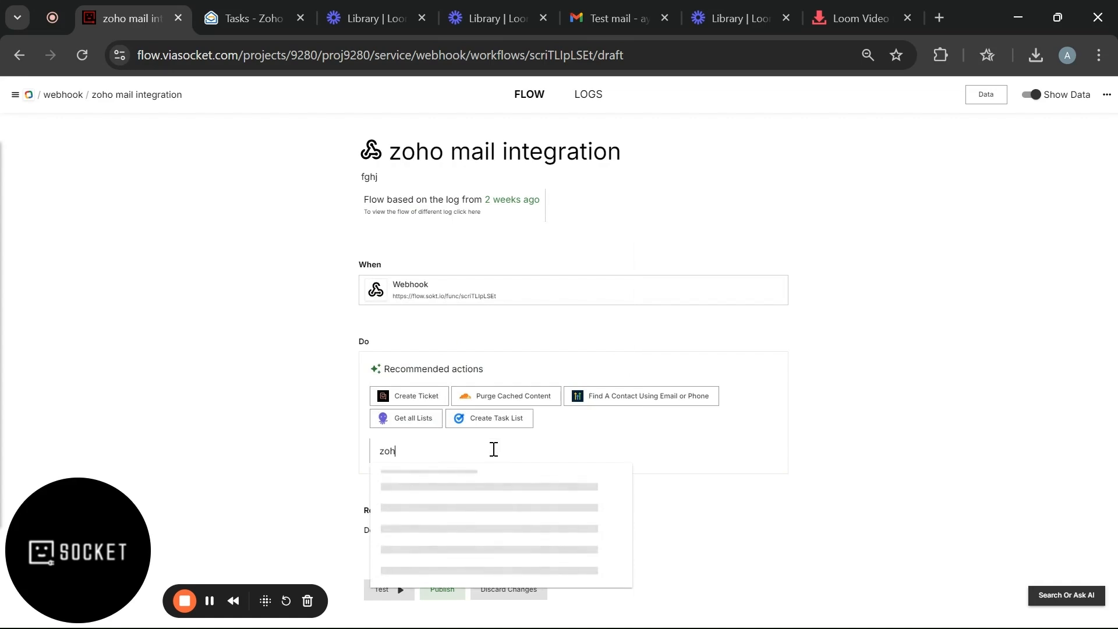
type("o mail")
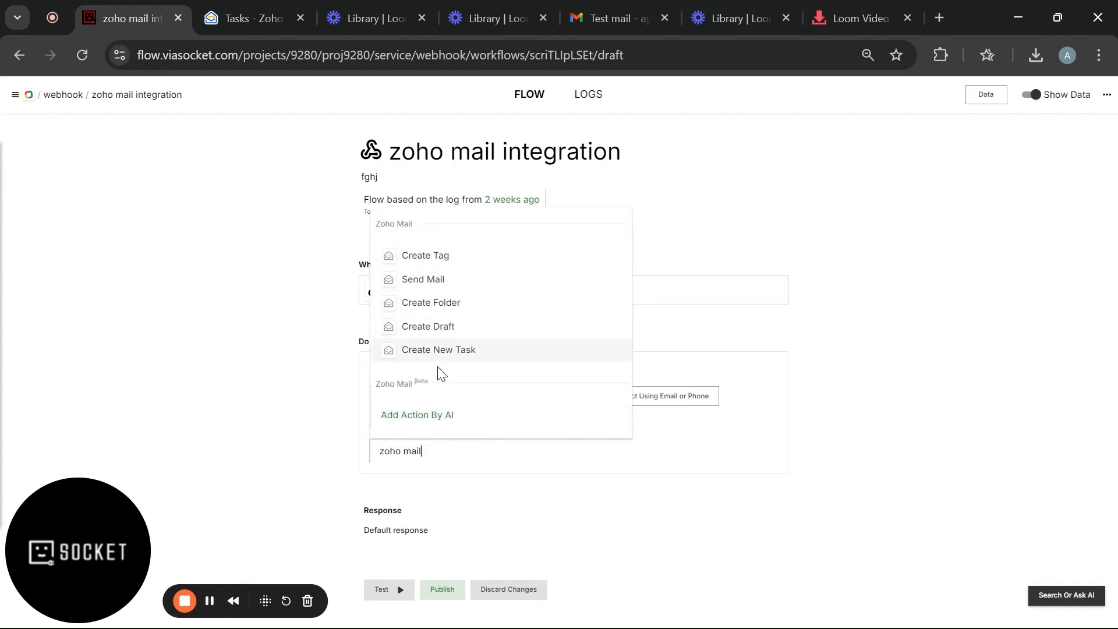
left_click(430, 262)
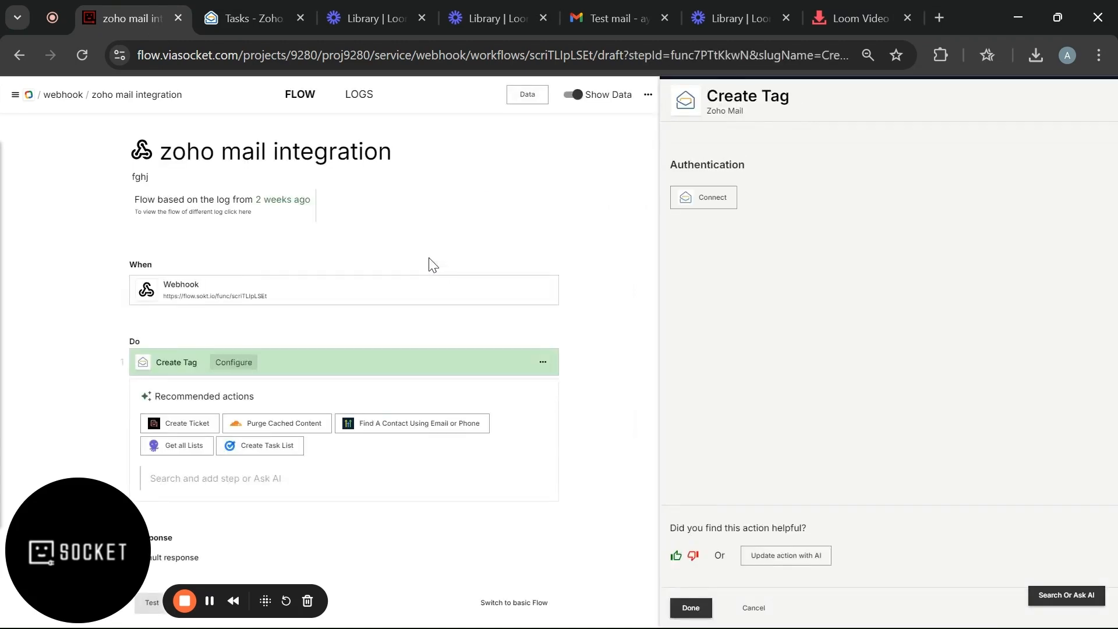
- Connect a Zoho Mail account on the US (zoho.com) domain and accept the Zoho consent page
left_click(692, 205)
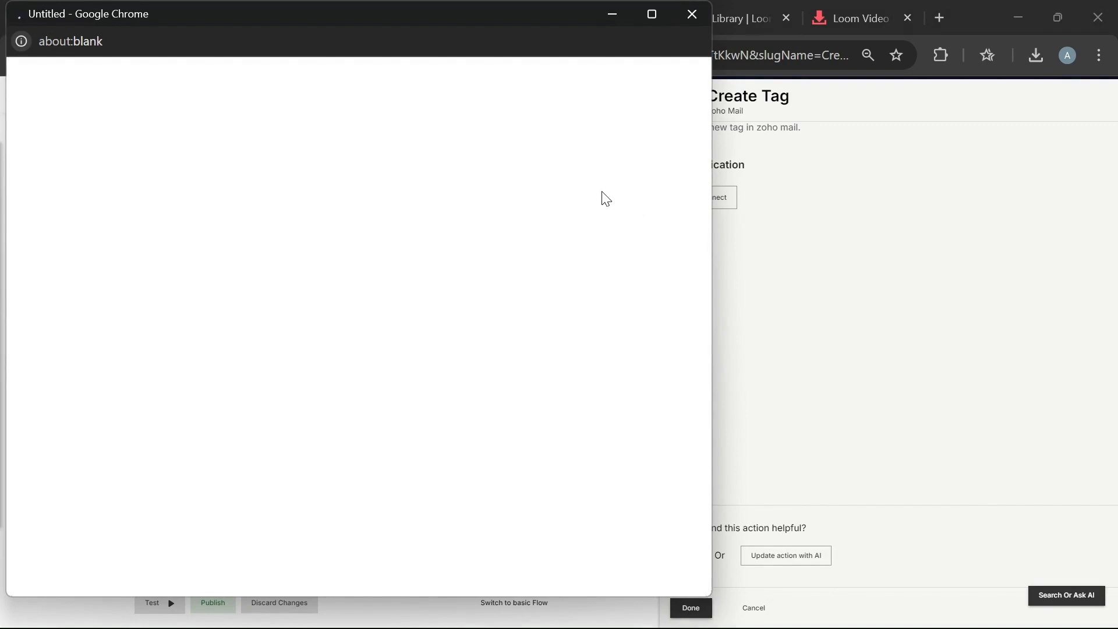
left_click(650, 14)
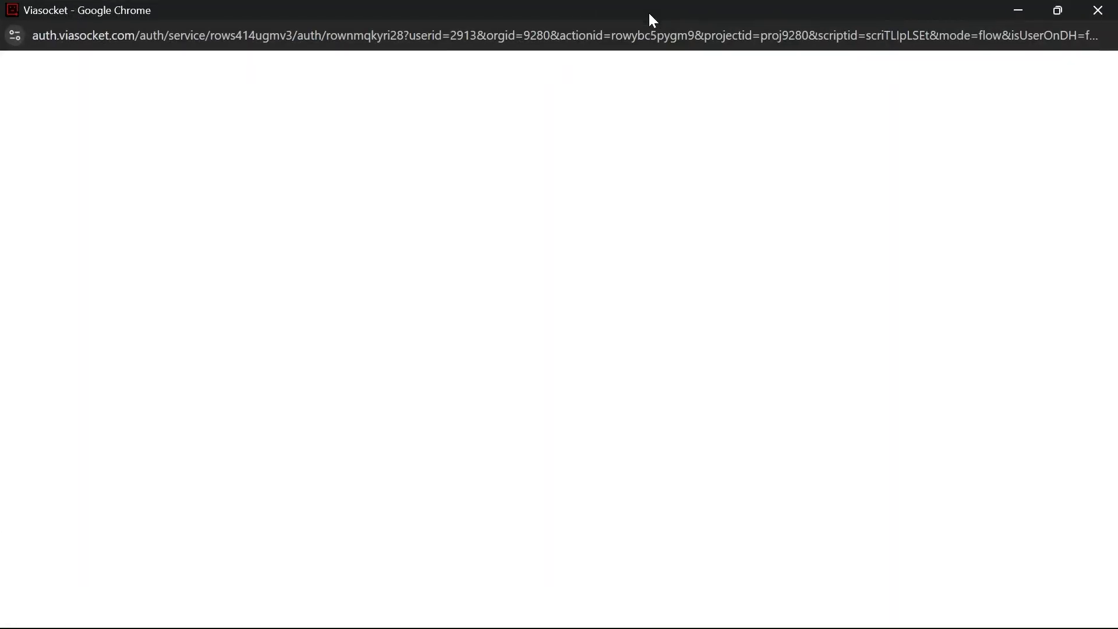
left_click(499, 249)
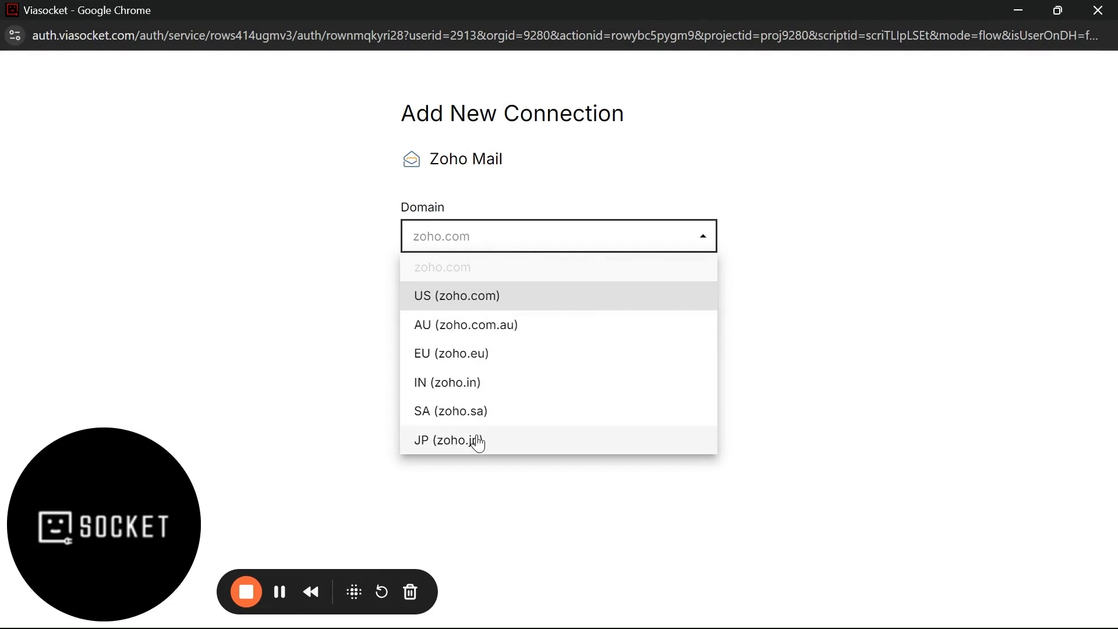
left_click(478, 312)
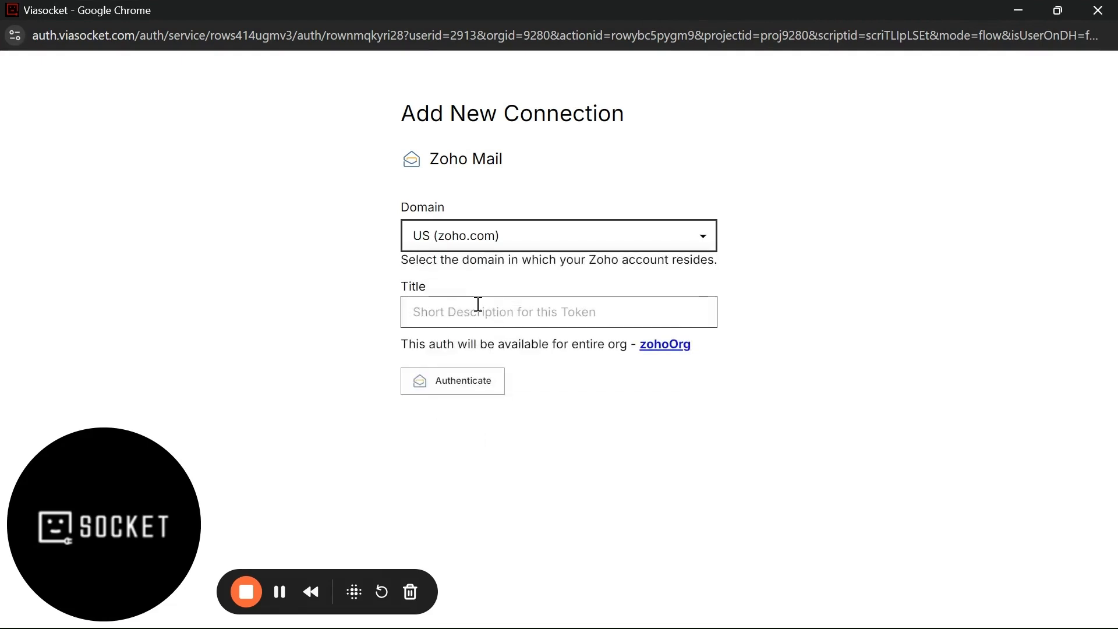
left_click(446, 385)
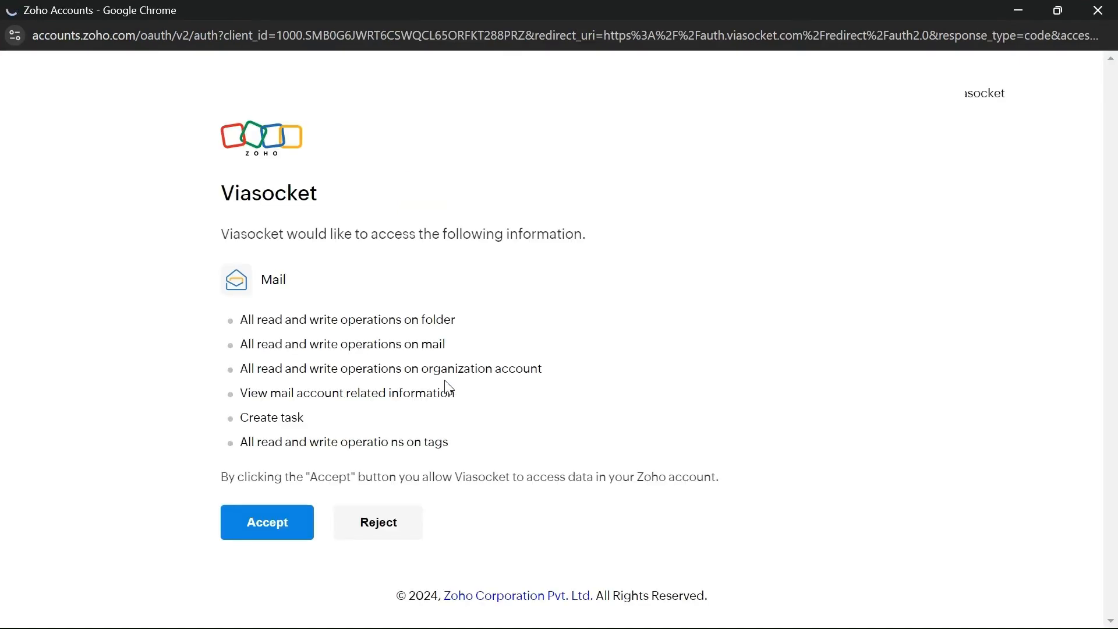
left_click_drag(243, 324, 456, 448)
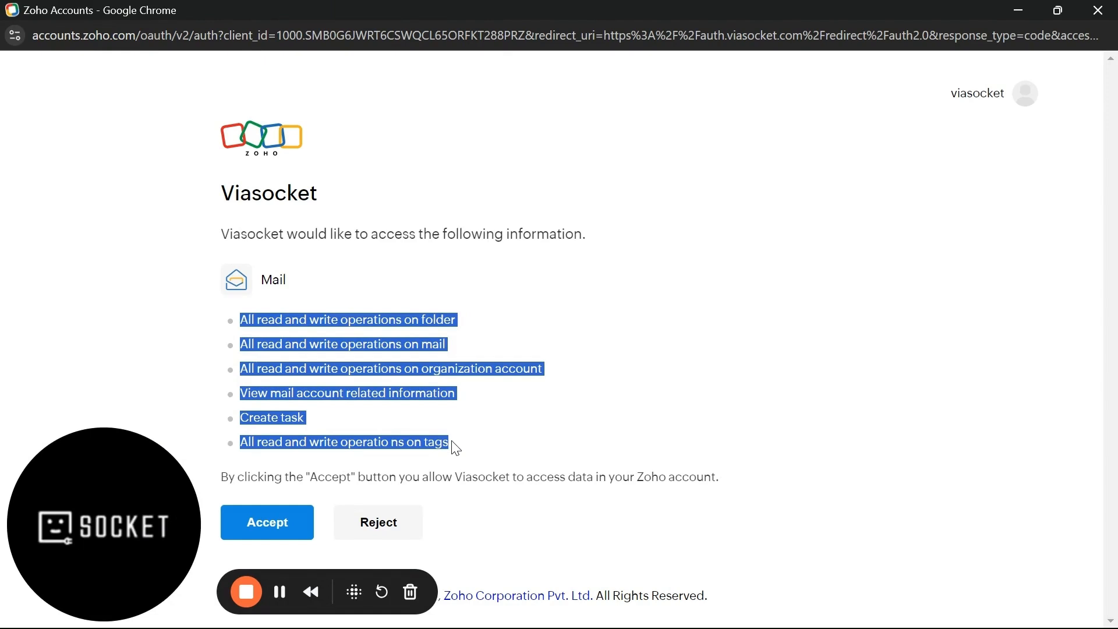
left_click(278, 524)
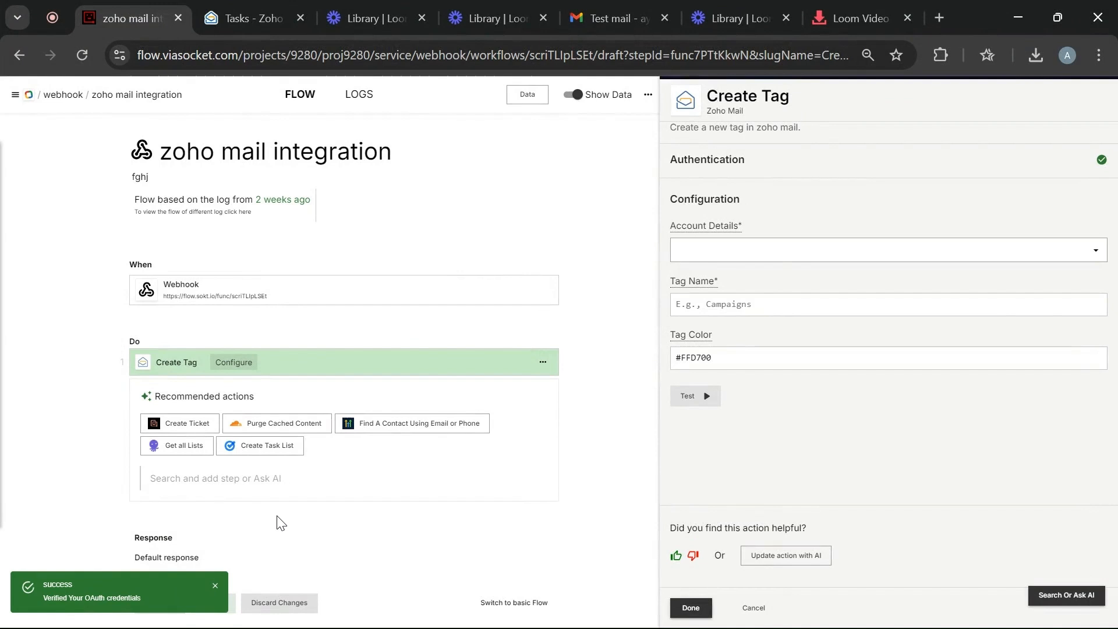
- Select the connected Zoho Mail account and enter 'IMP mails' as the tag name
left_click(718, 254)
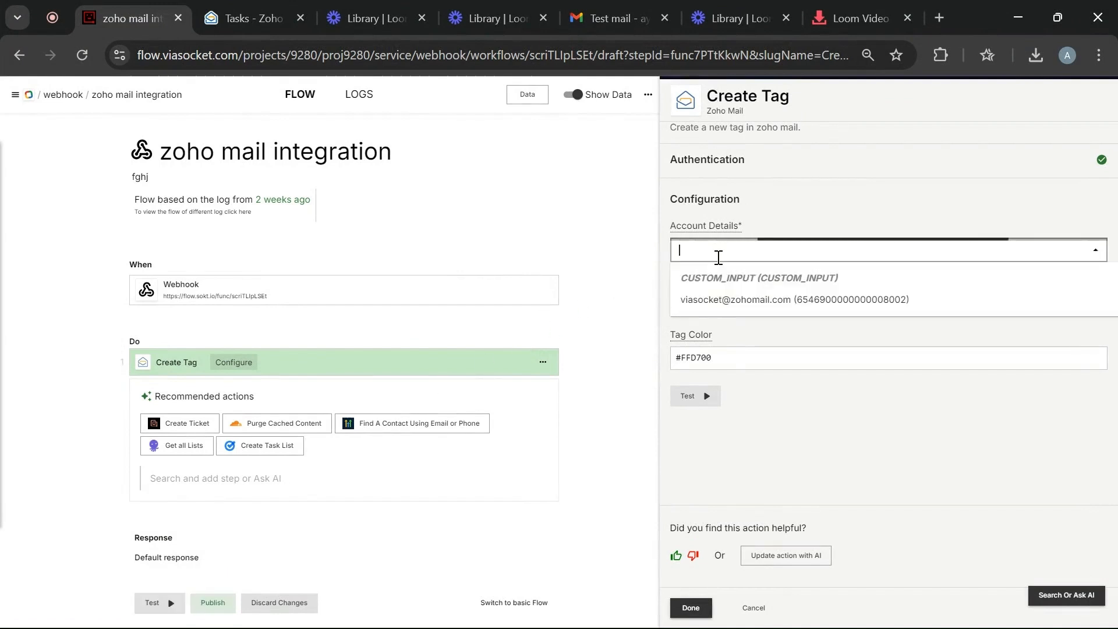
left_click(718, 300)
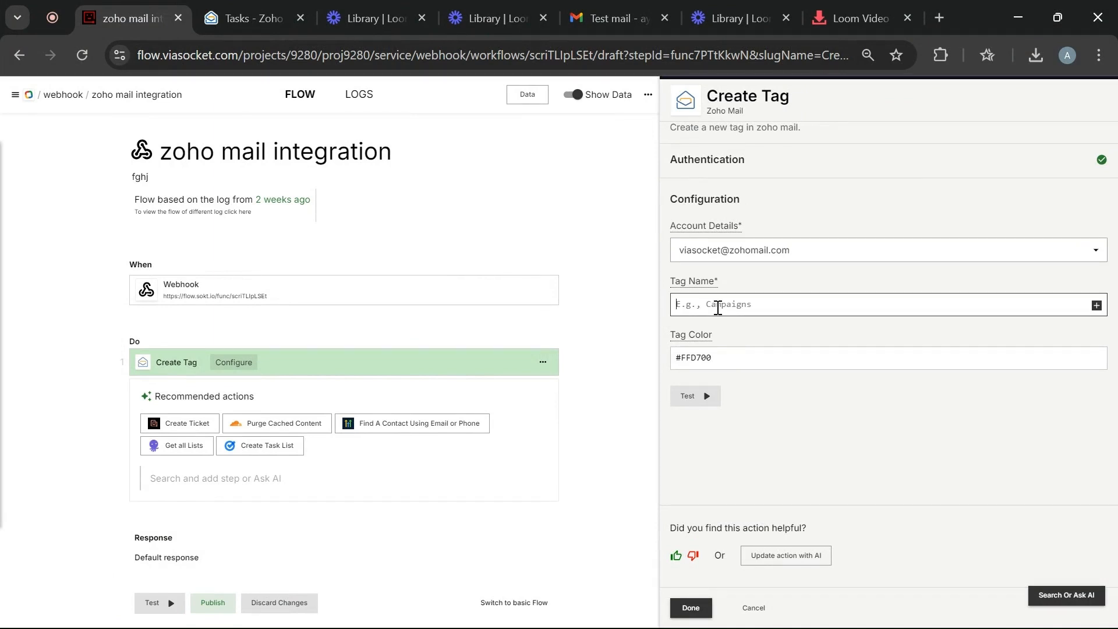
type("vi")
key("BackSpace")
key("BackSpace")
type("IM")
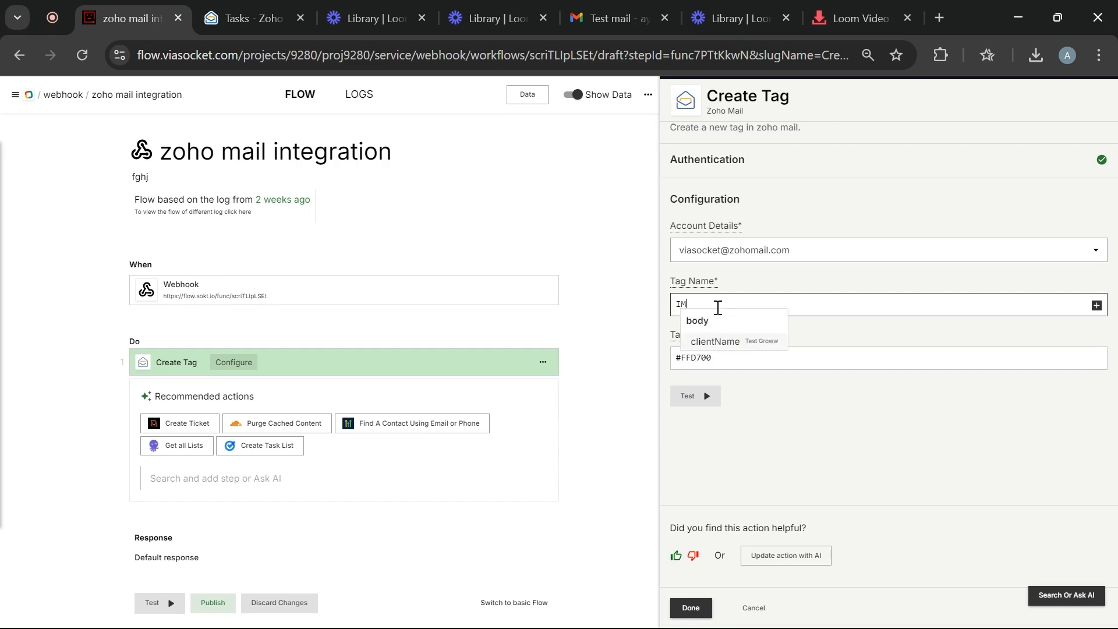
type("P mail")
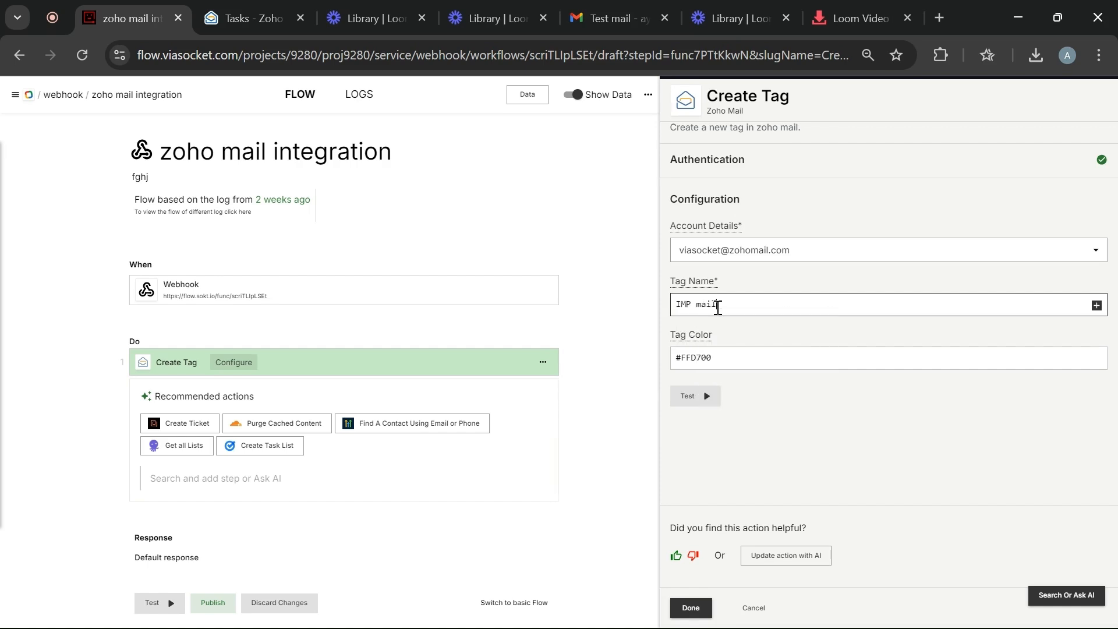
type("s")
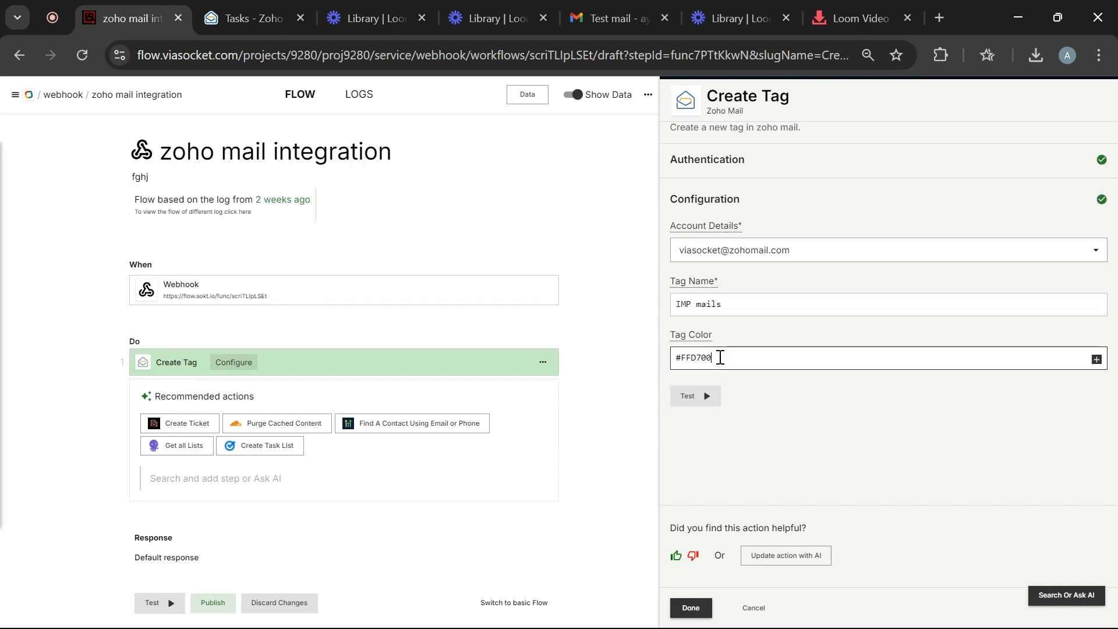
- Set tag colour #FFD709, test the Create Tag step, and review the returned tag
left_click(720, 357)
left_click(696, 396)
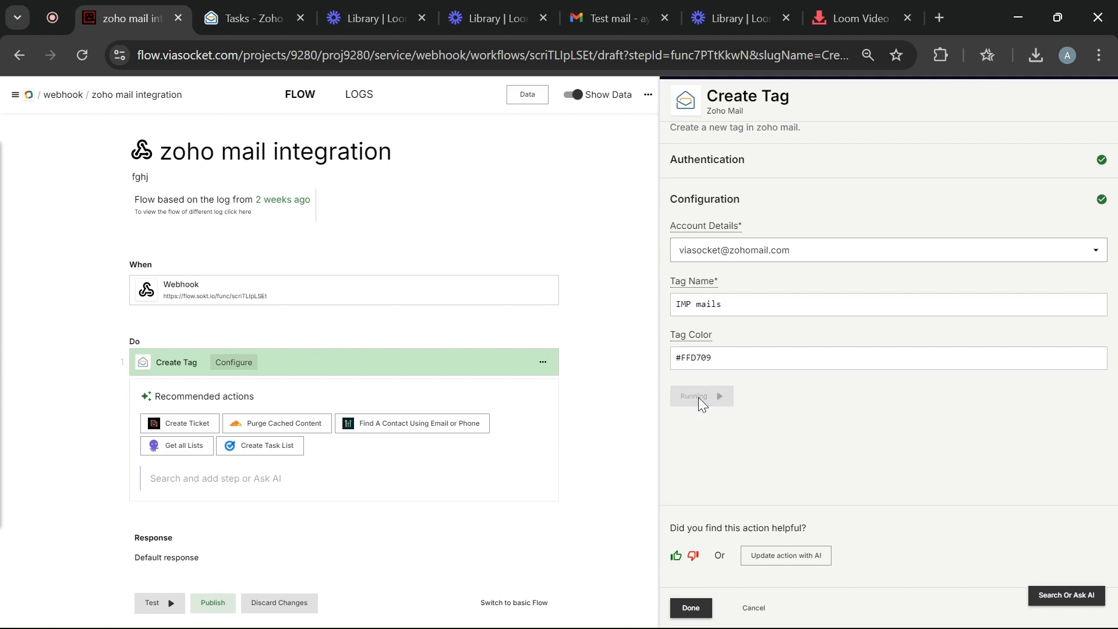
scroll(699, 405, "down", 4)
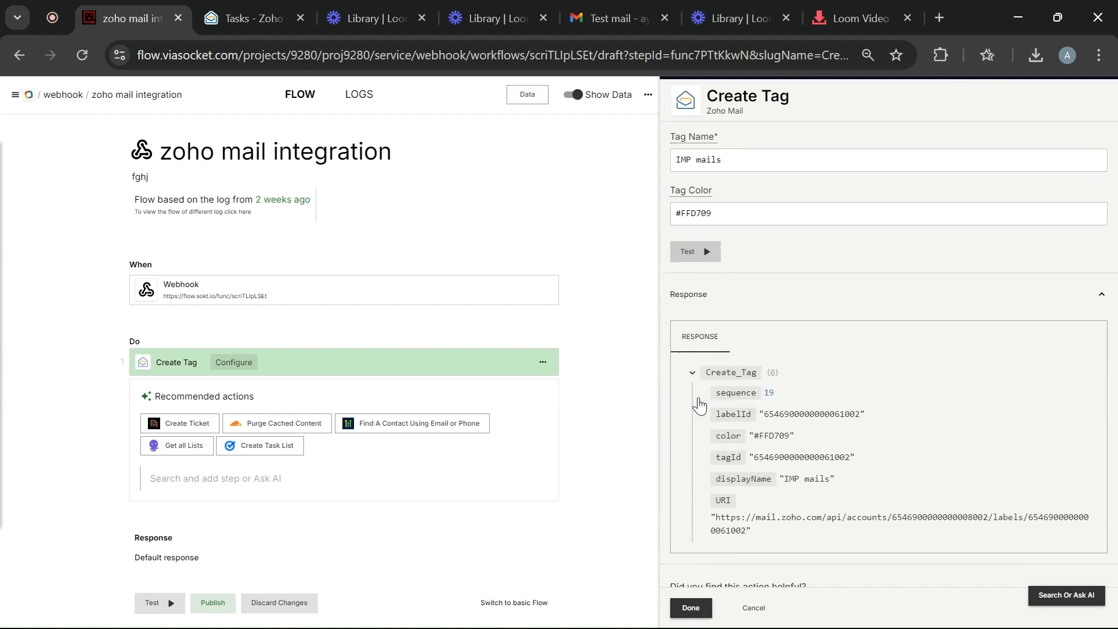
scroll(699, 405, "up", 4)
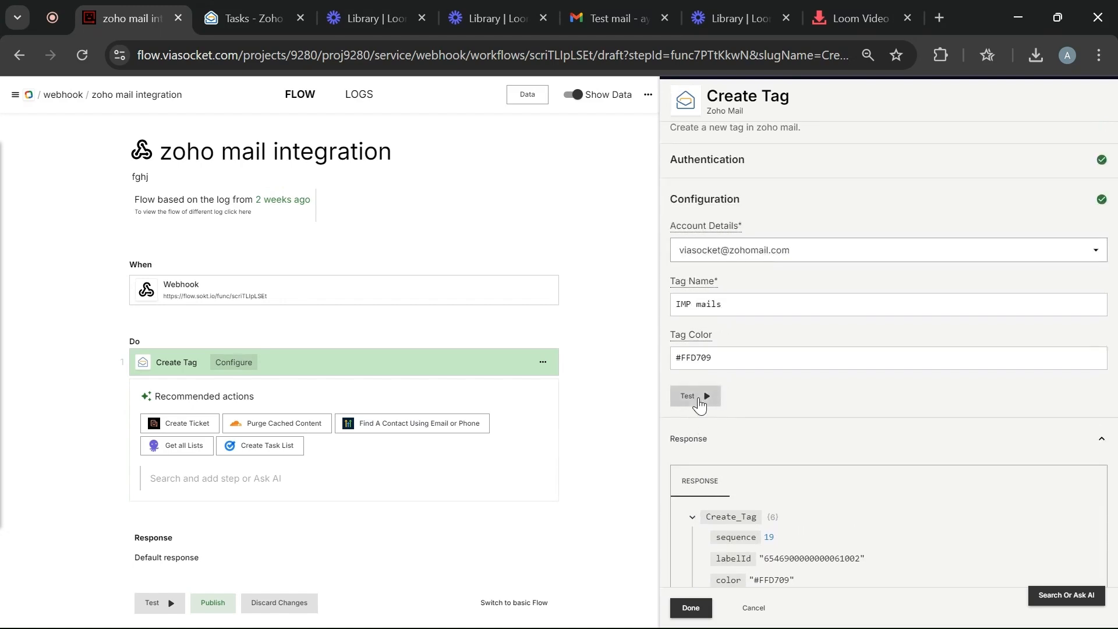
left_click(249, 35)
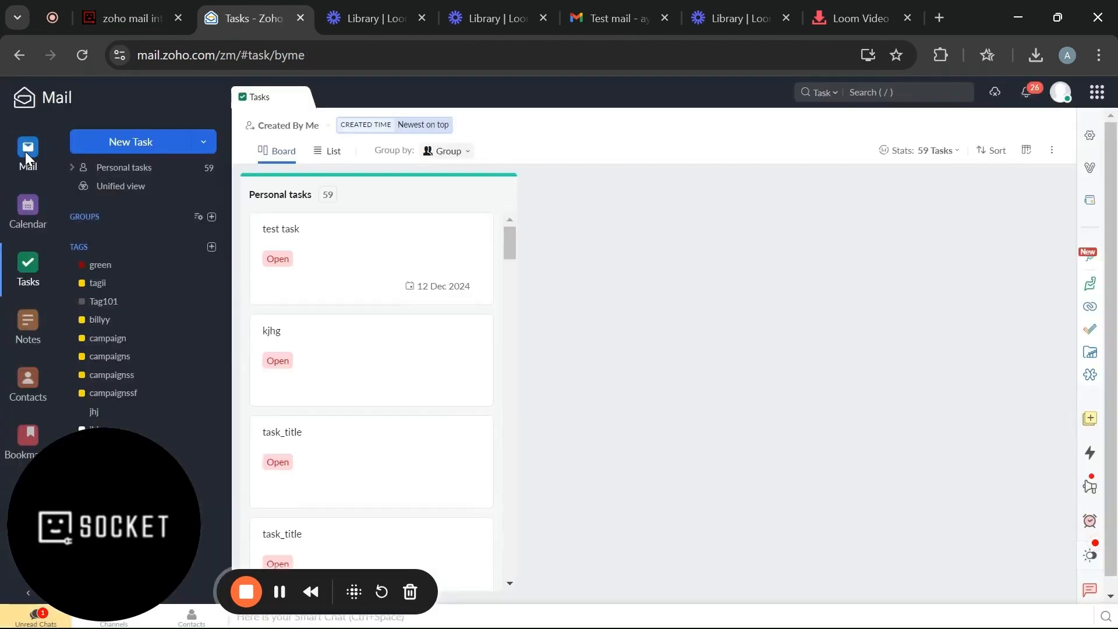
- Open the 'Test mail spam' email from the Zoho Mail inbox
left_click(26, 156)
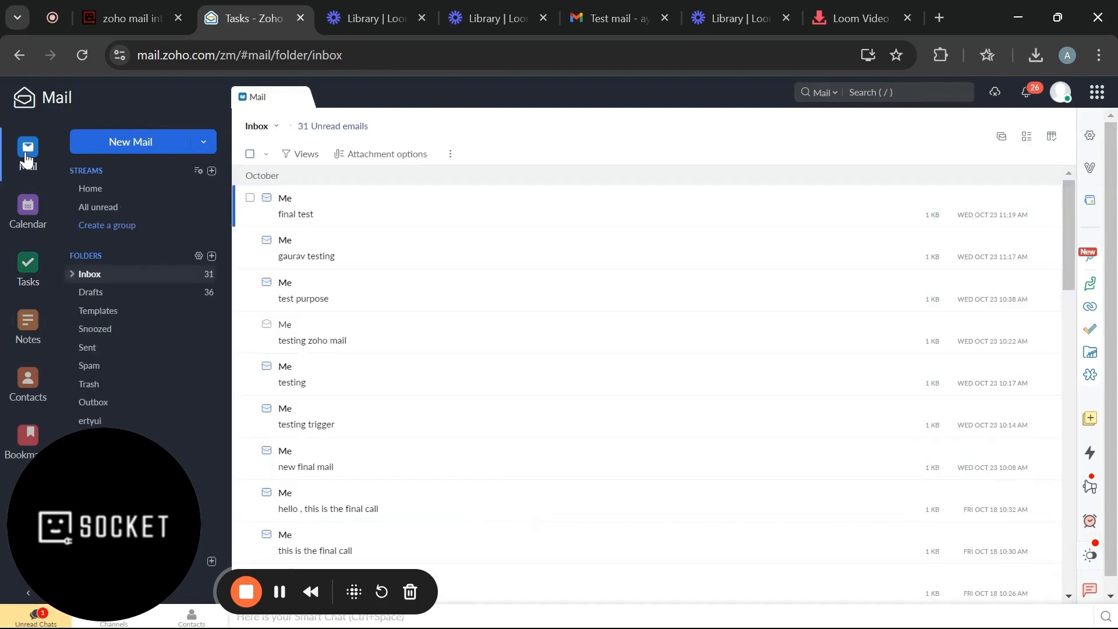
scroll(371, 338, "down", 10)
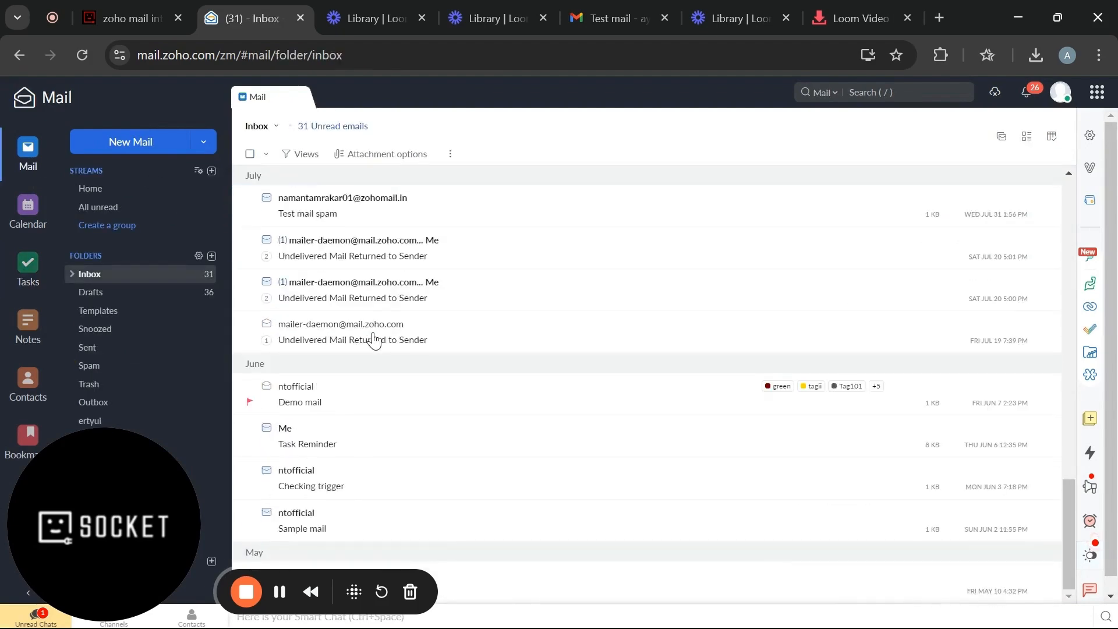
left_click(313, 217)
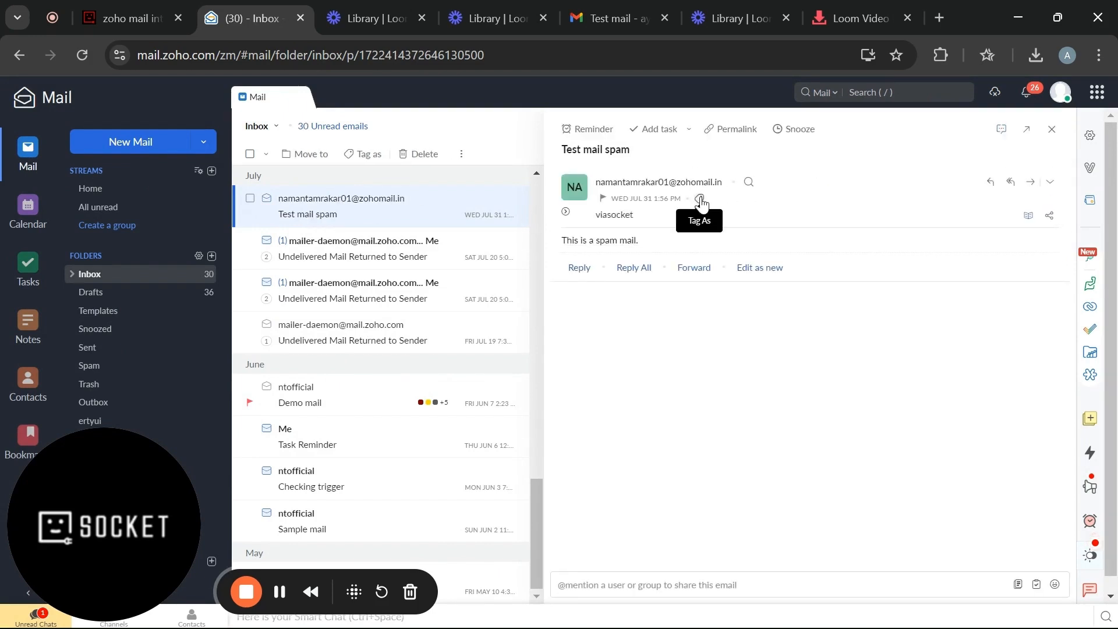
- Apply the 'IMP mails' tag to the email, then return to the viaSocket flow
left_click(700, 200)
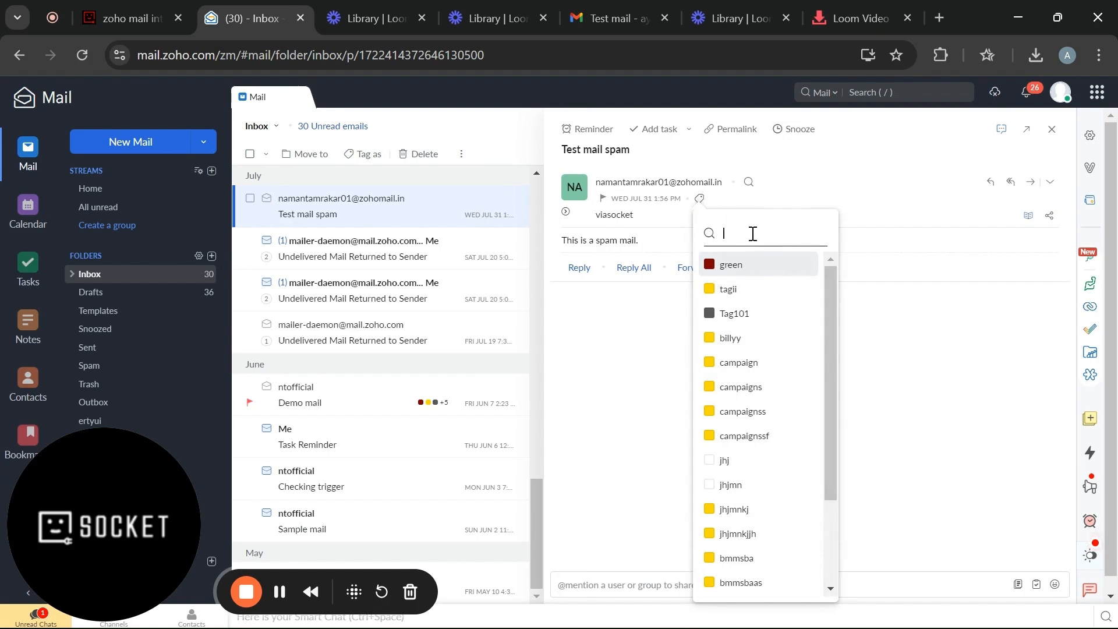
type("IMP")
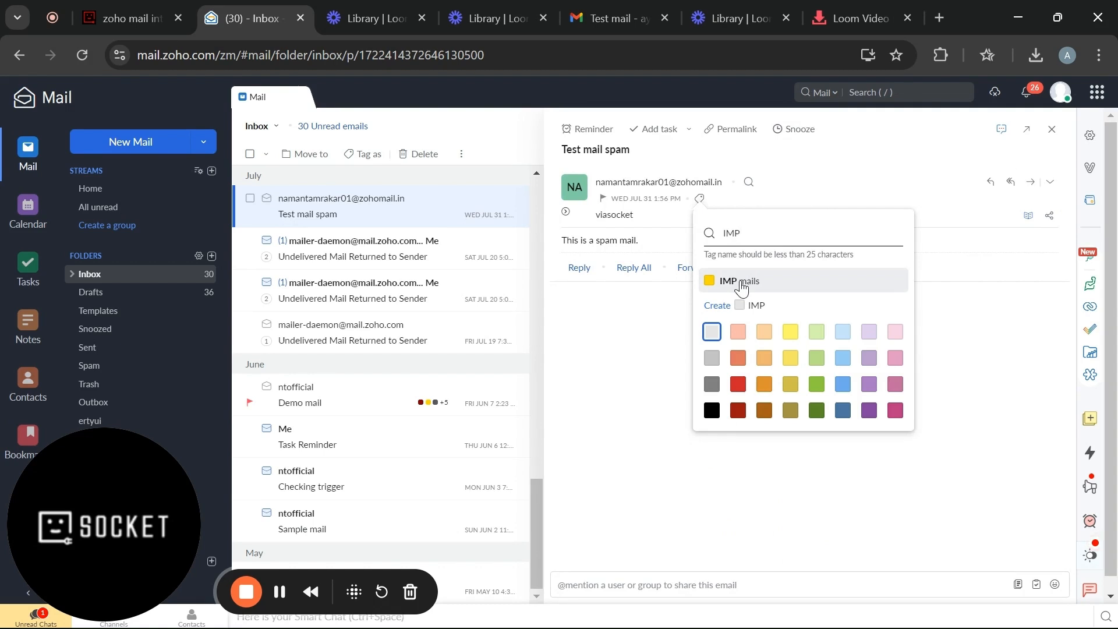
left_click(741, 288)
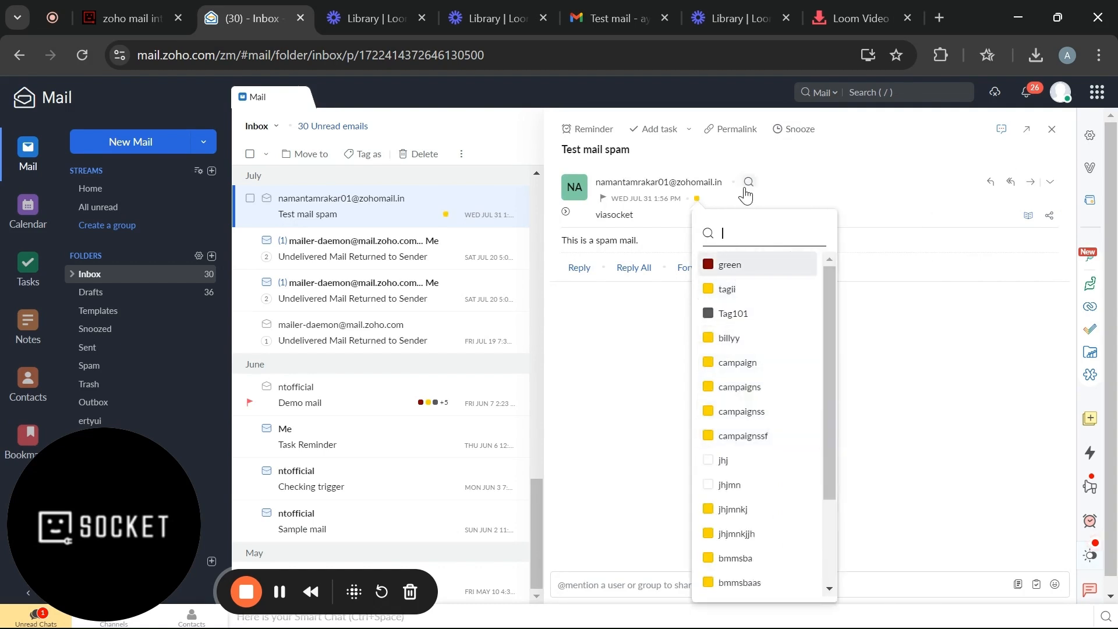
left_click(876, 191)
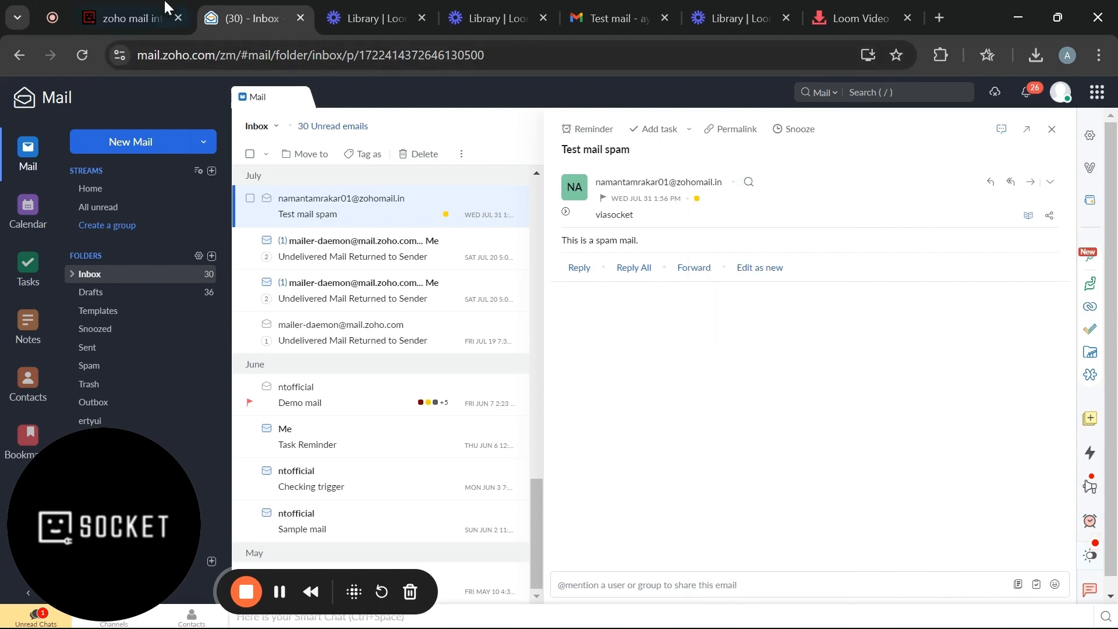
left_click(134, 18)
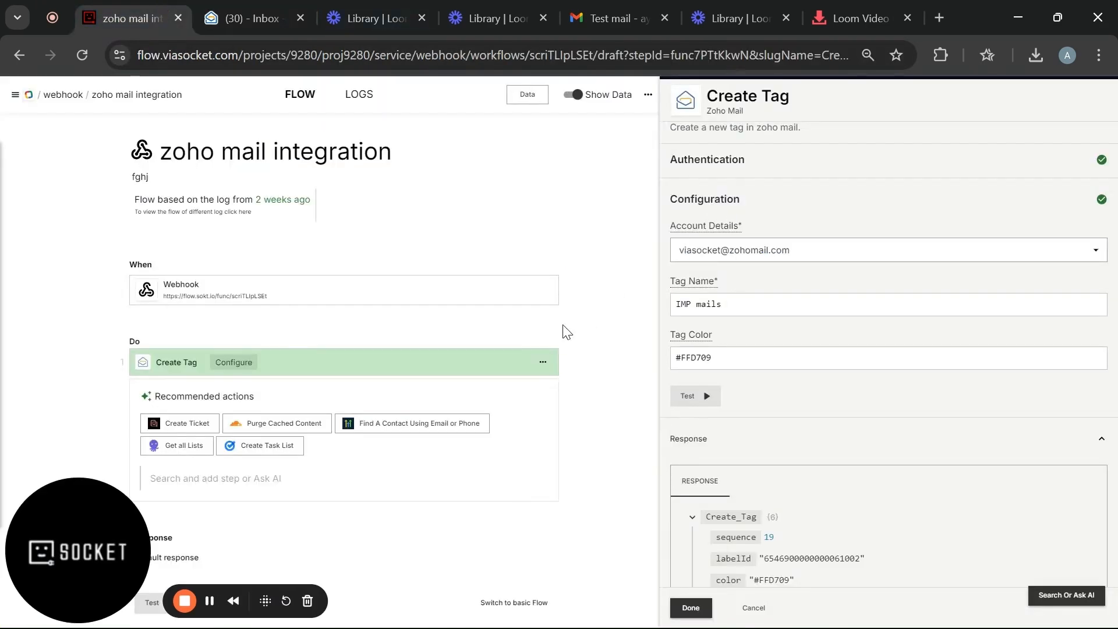
- Search 'ZOHO MAIL' and add a Send Mail step after Create Tag
left_click(376, 484)
type("ZOHO MAIL")
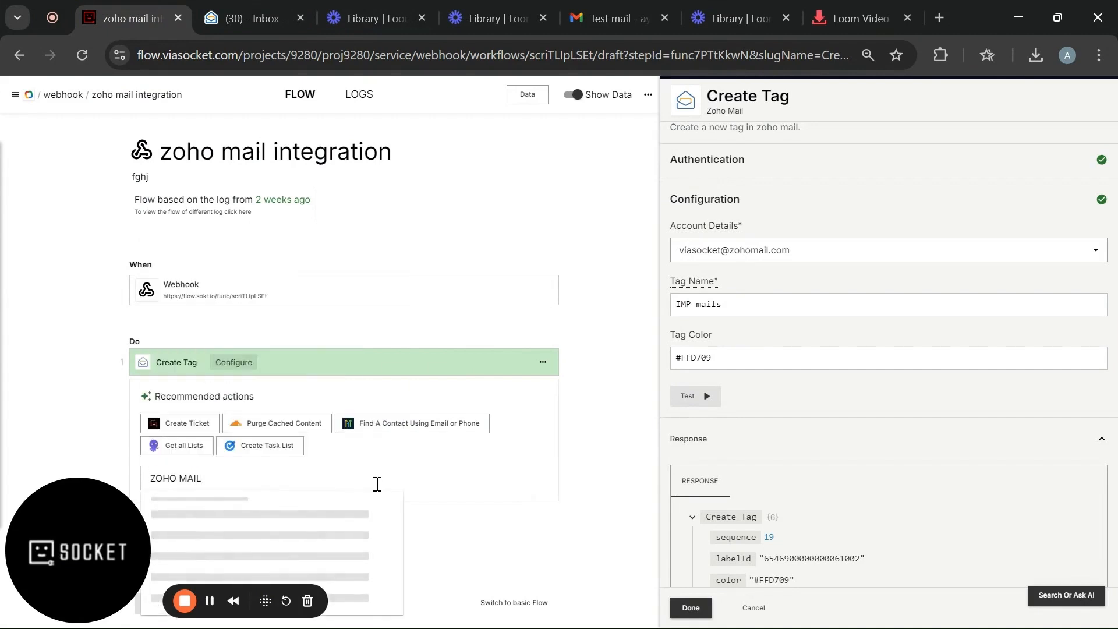
scroll(377, 484, "down", 3)
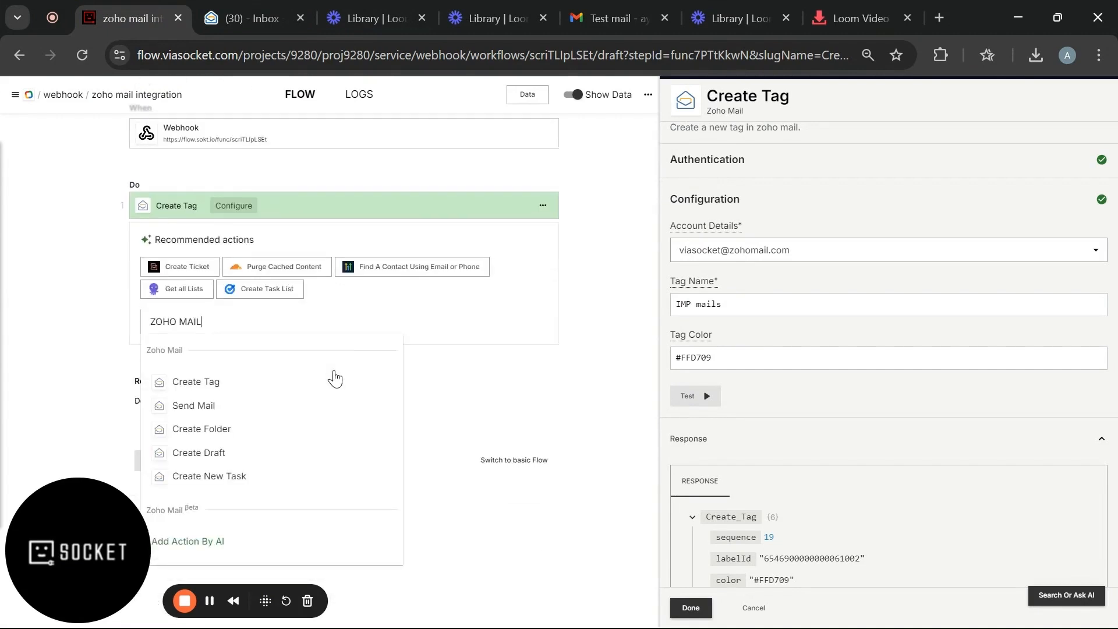
left_click(249, 411)
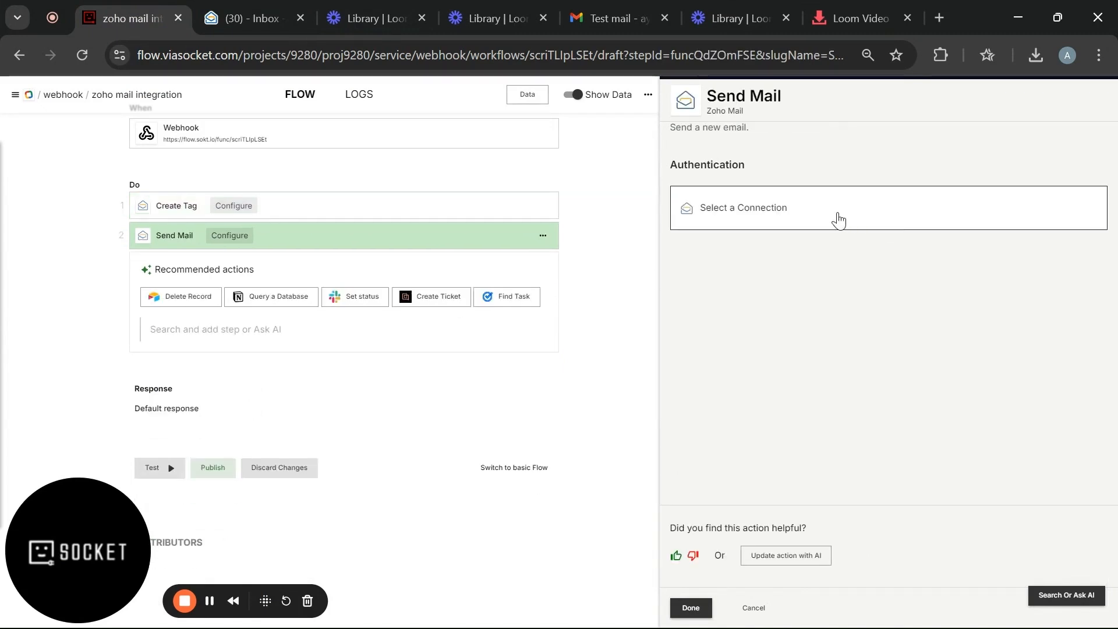
- Use the existing Zoho connection, the viasocket account, and the viasocket sender address
left_click(838, 220)
left_click(821, 265)
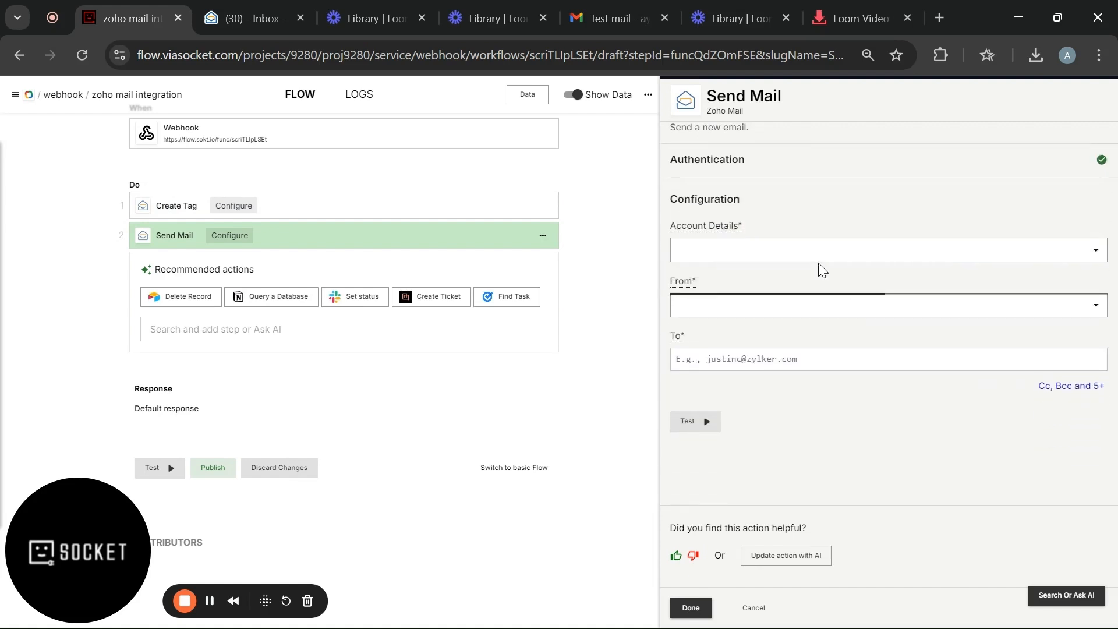
left_click(788, 247)
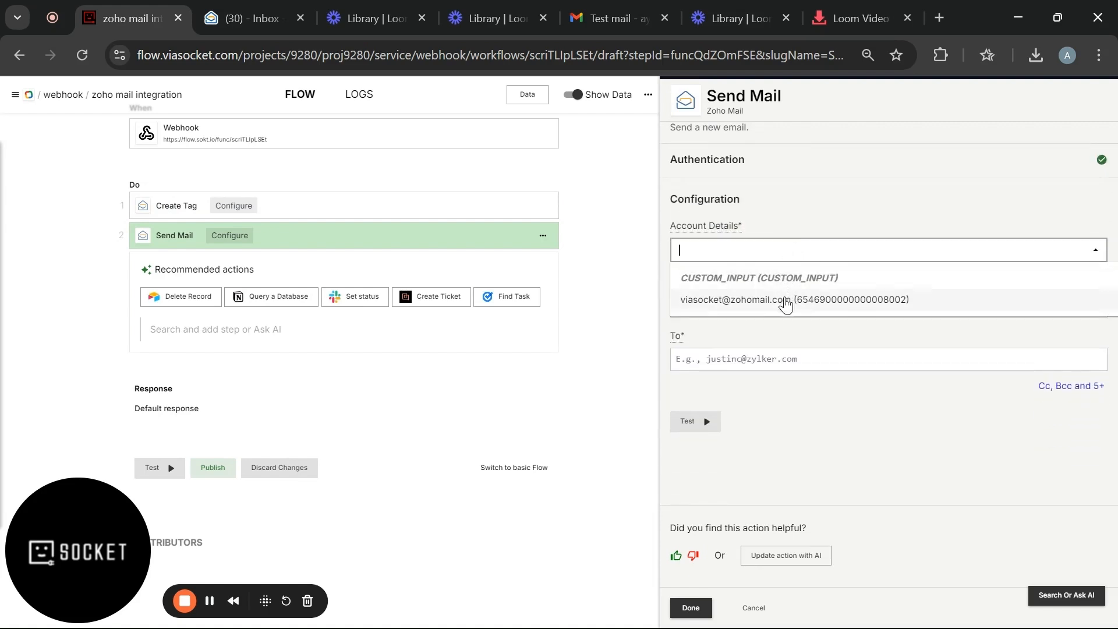
left_click(784, 300)
left_click(784, 300)
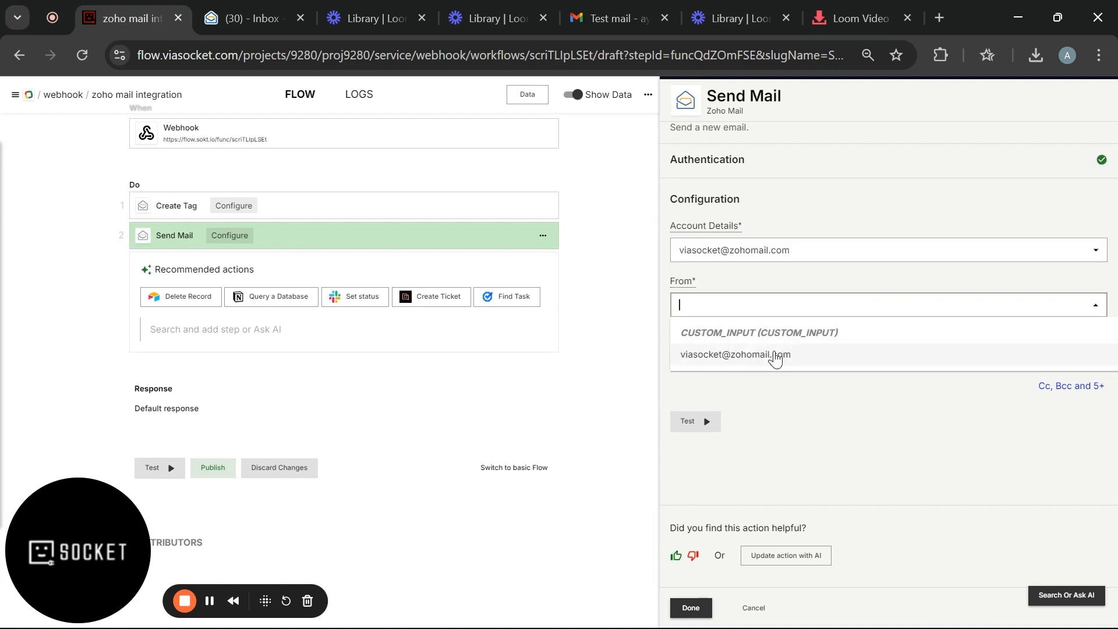
left_click(775, 356)
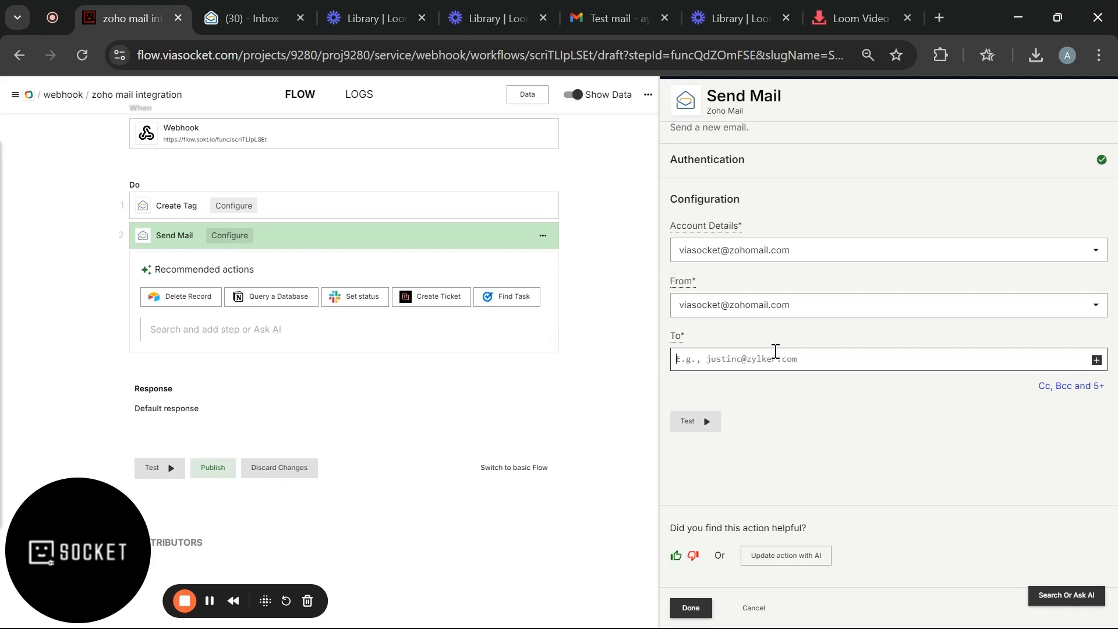
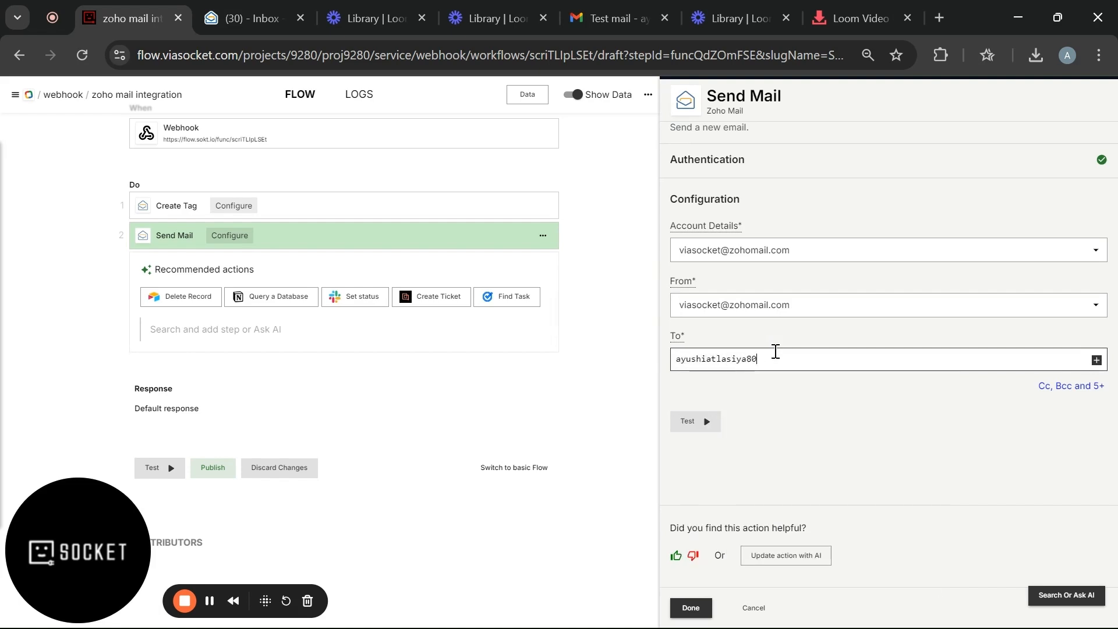
- Enter the recipient's Gmail address in To and reveal the Cc, Bcc, Subject and Body fields
scroll(902, 352, "down", 1)
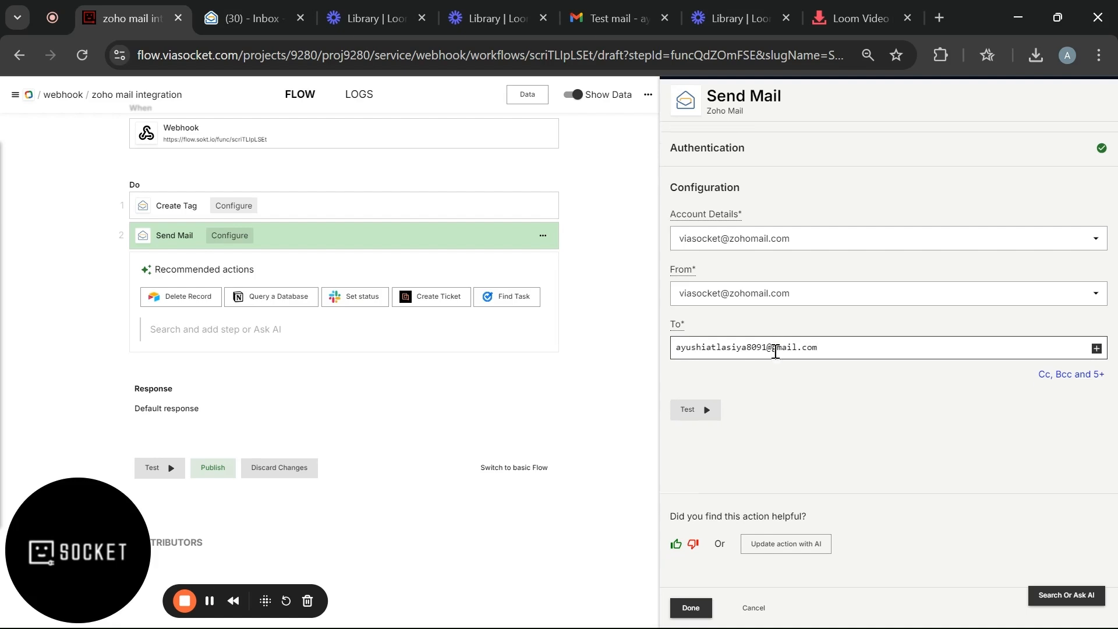
left_click(1053, 353)
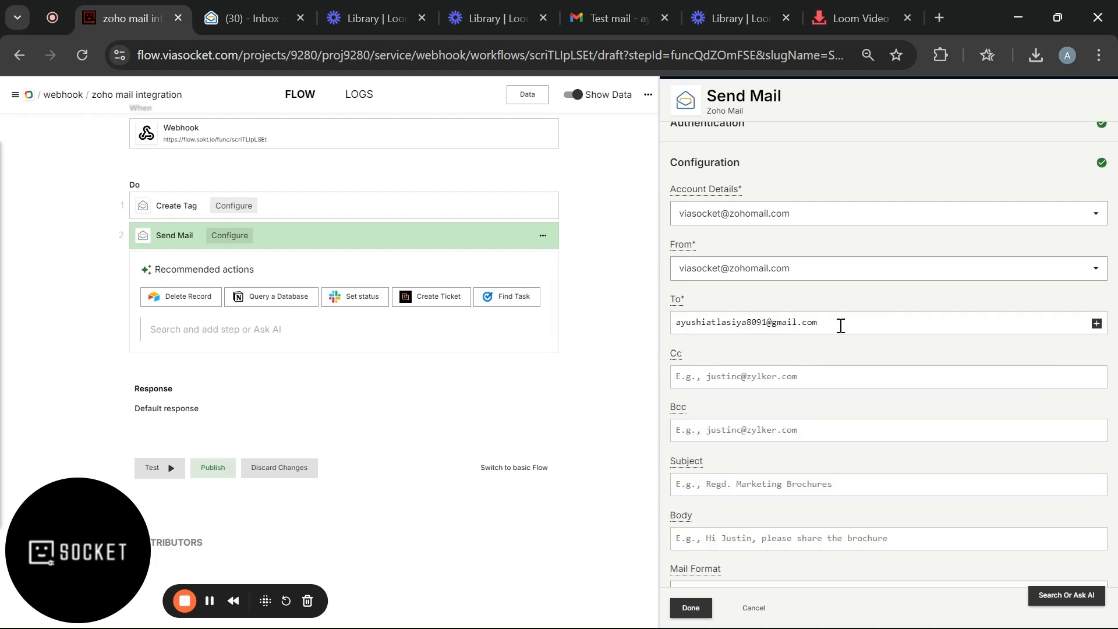
scroll(839, 325, "down", 3)
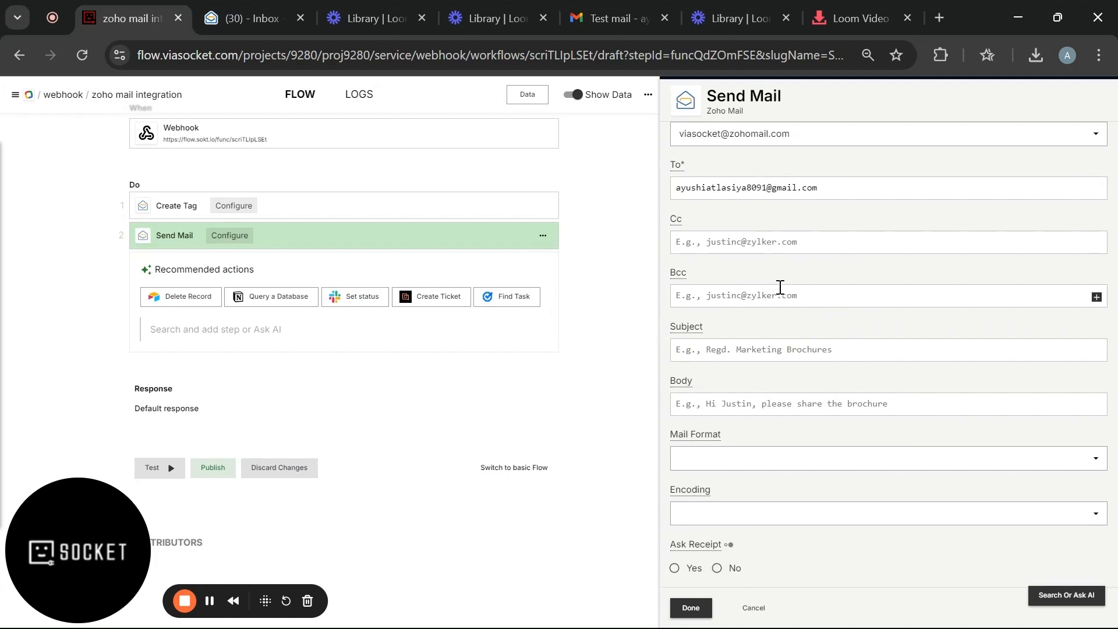
scroll(781, 288, "down", 1)
left_click(774, 299)
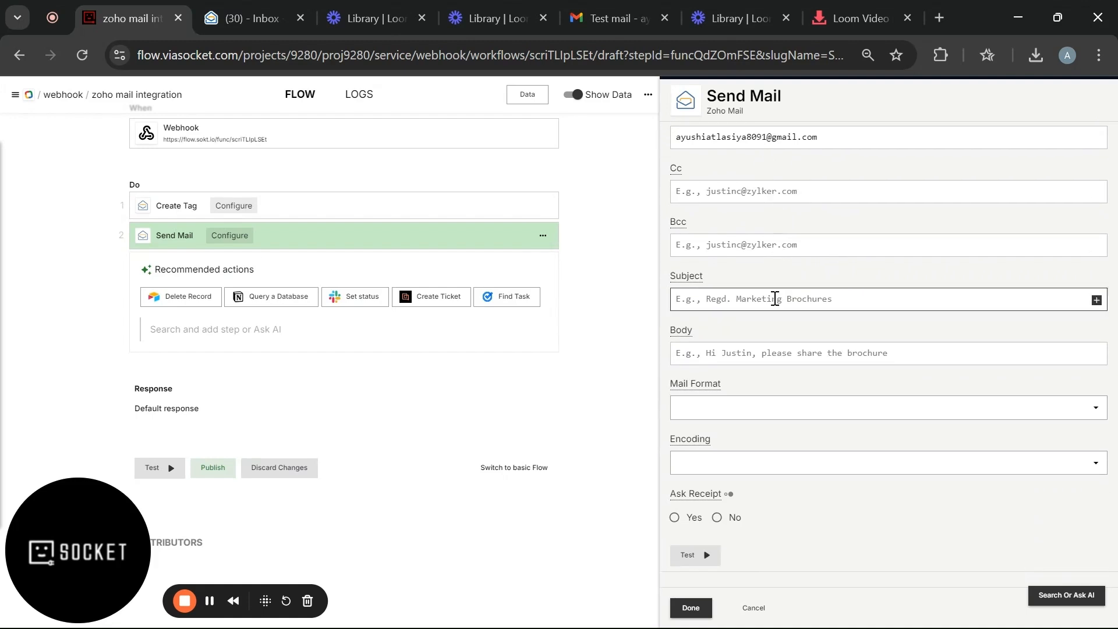
- Enter subject 'viasocket invitation' and a body inviting the recipient to join viasocket
type("H")
key("BackSpace")
type("viasocket invitation")
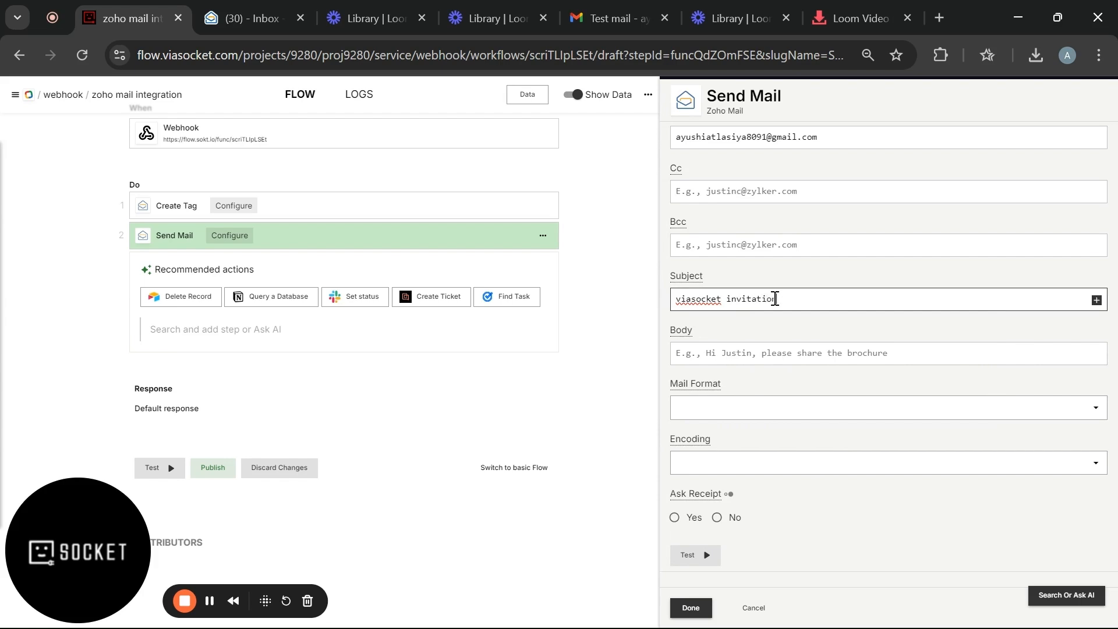
left_click(742, 352)
type("Hello,")
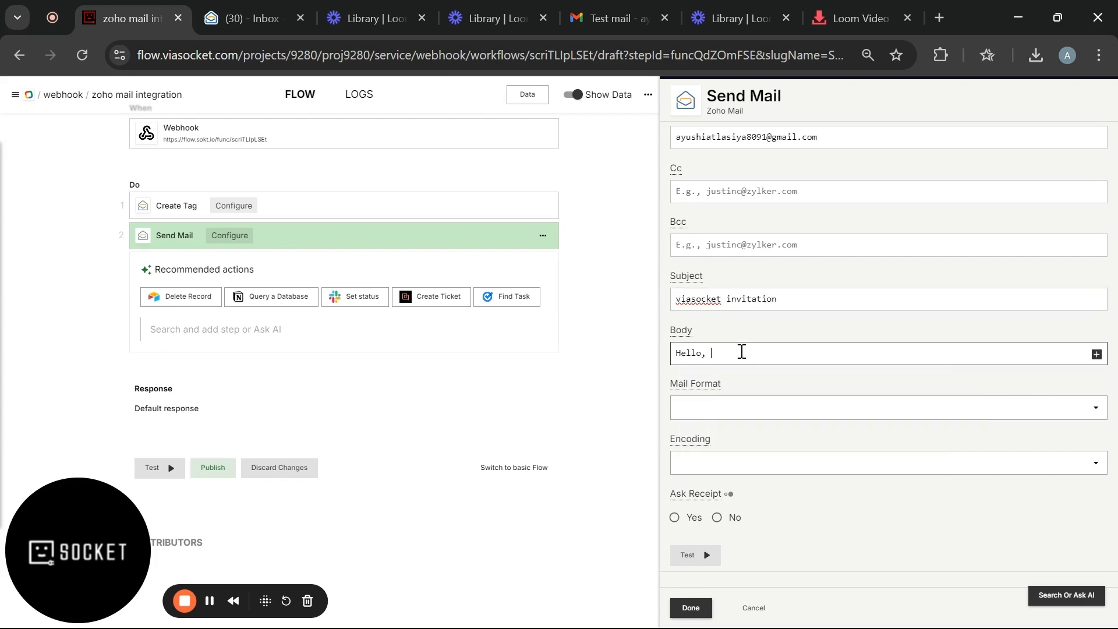
type(" you are invited to join viasocket")
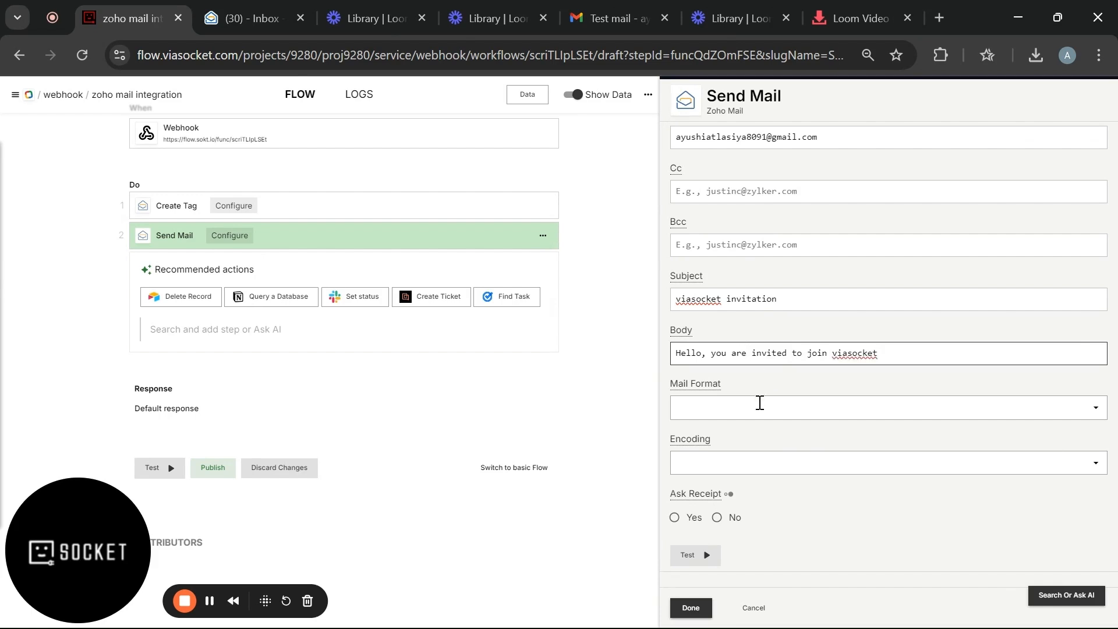
- Set the mail format to Plain Text, test the Send Mail step, and review the response
left_click(758, 406)
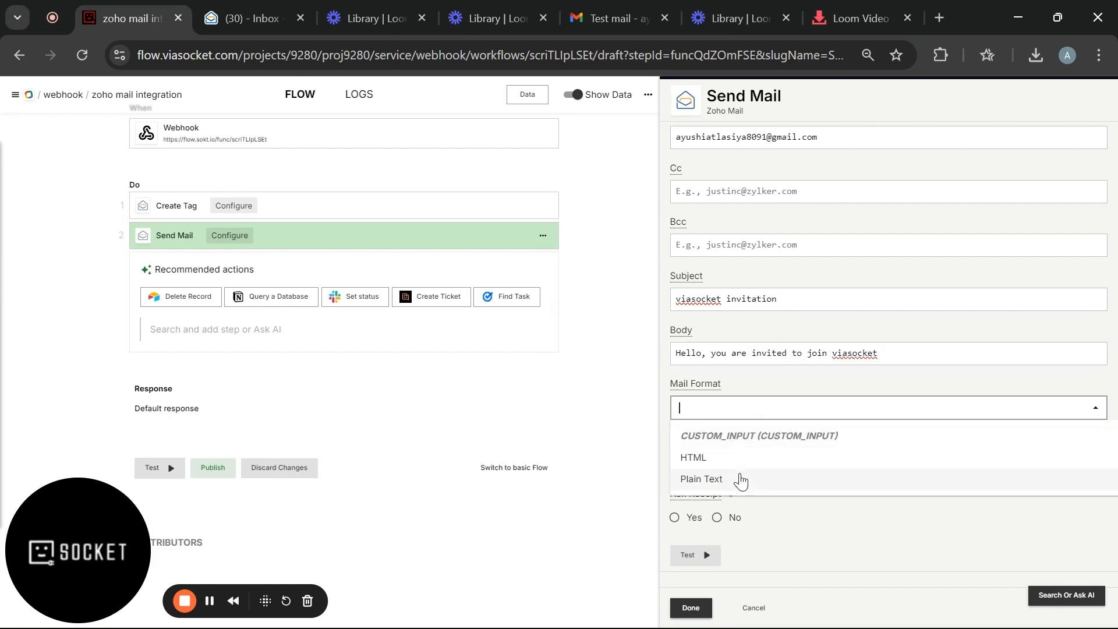
left_click(738, 479)
scroll(741, 473, "down", 1)
scroll(741, 473, "down", 1)
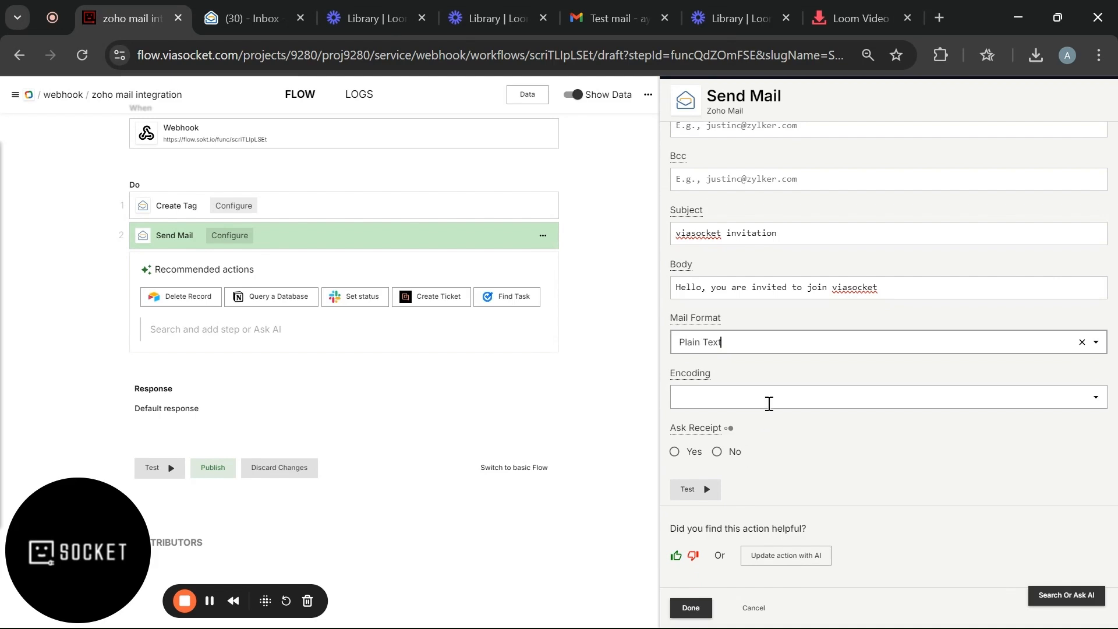
left_click(704, 491)
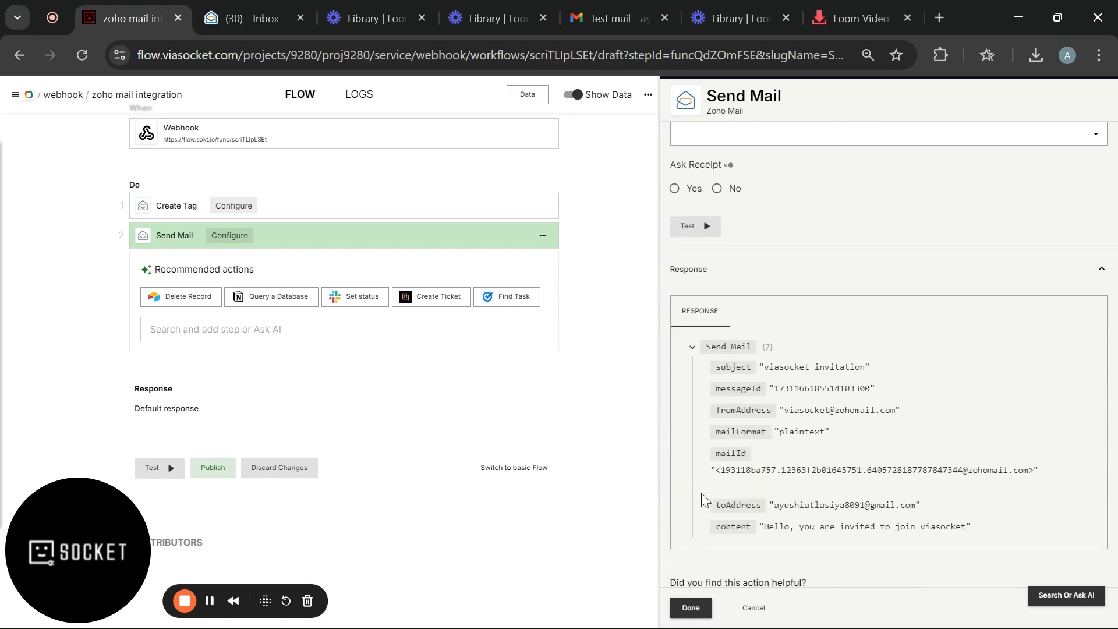
scroll(704, 499, "down", 1)
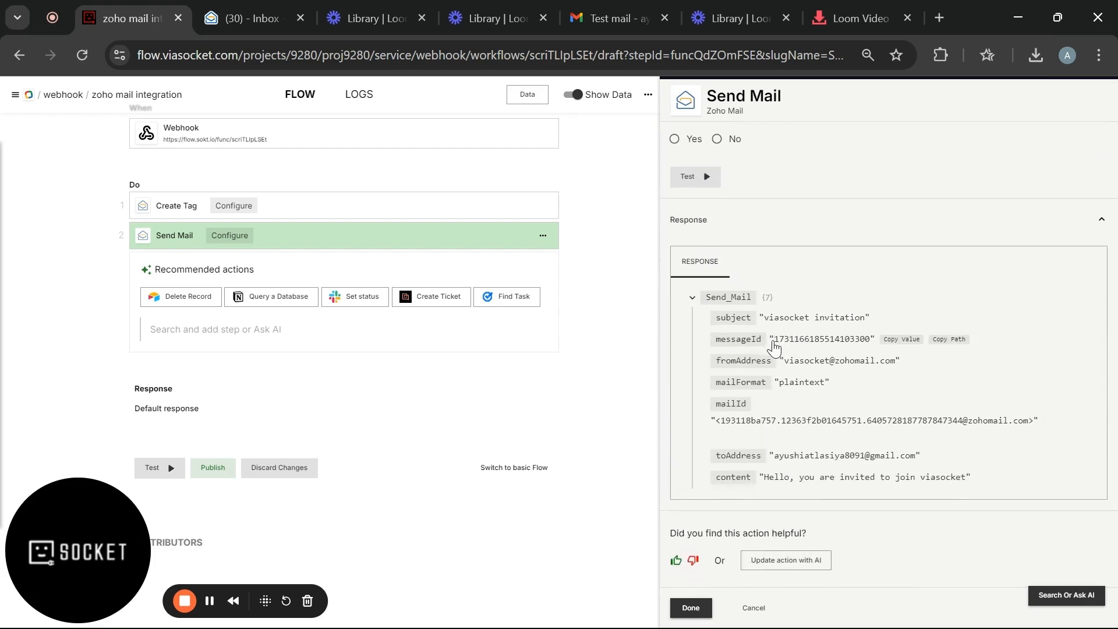
scroll(771, 352, "down", 1)
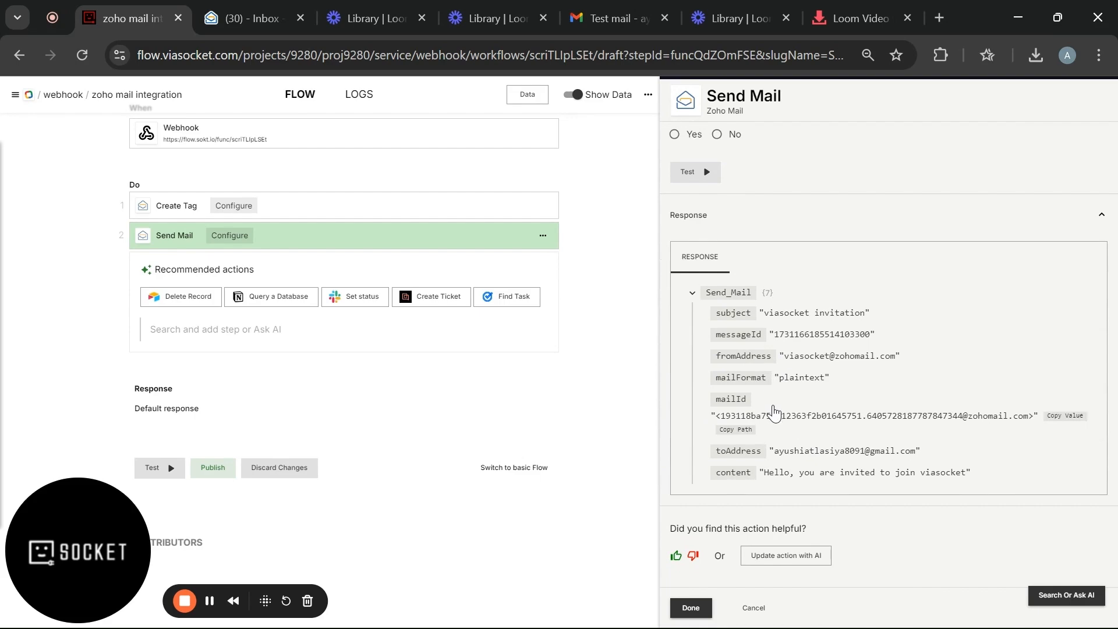
left_click(251, 18)
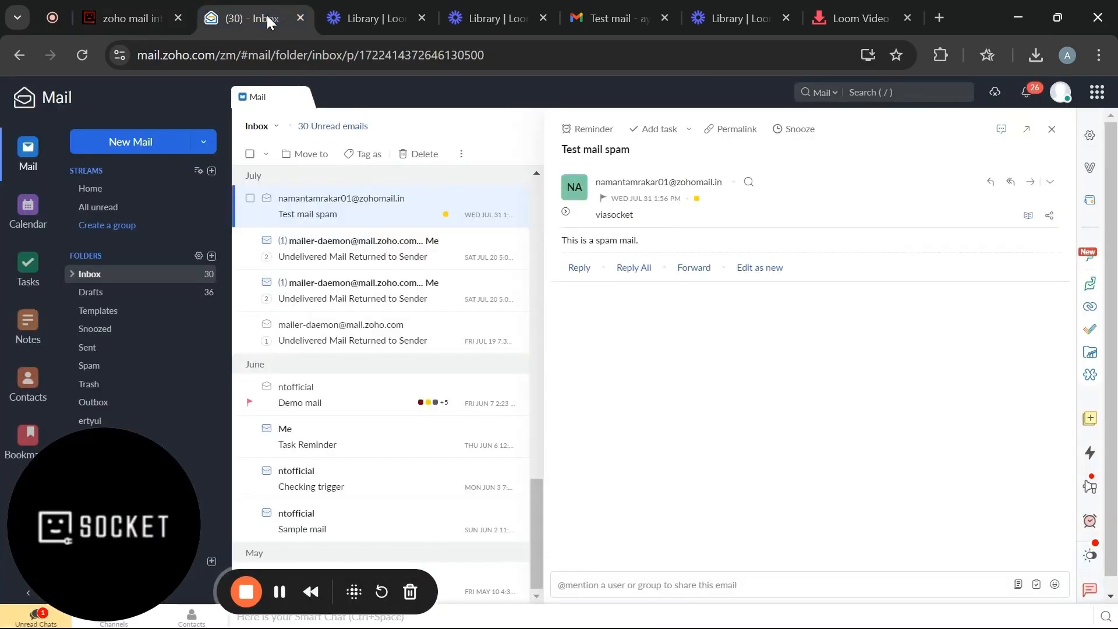
- Confirm the 'viasocket invitation' email in Zoho Mail's Sent folder and in the Gmail inbox
scroll(117, 291, "down", 1)
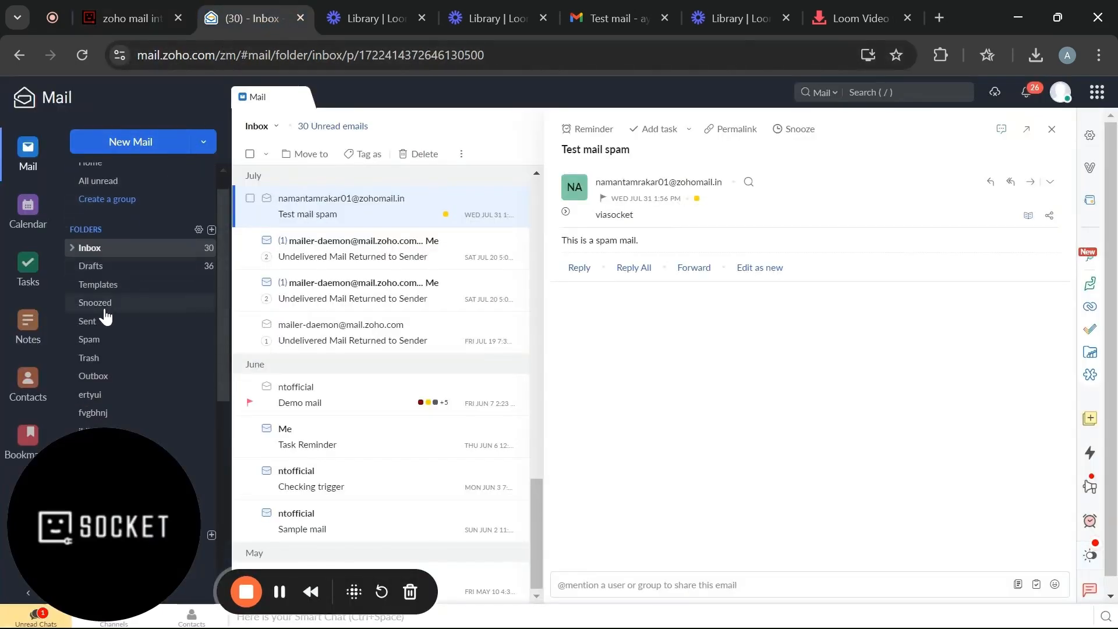
left_click(99, 327)
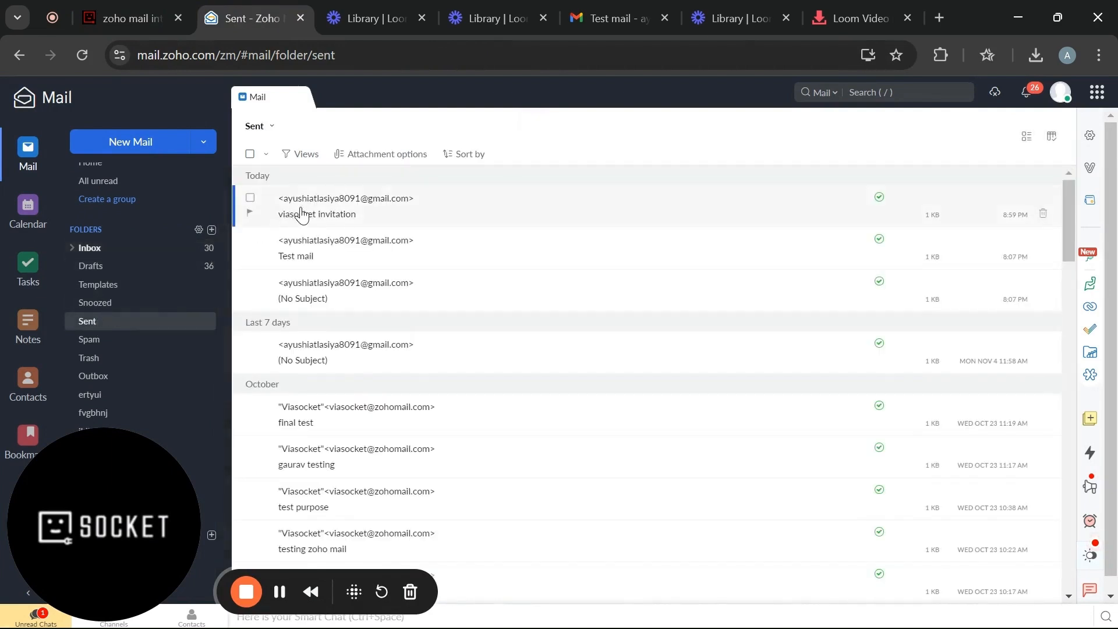
left_click(301, 215)
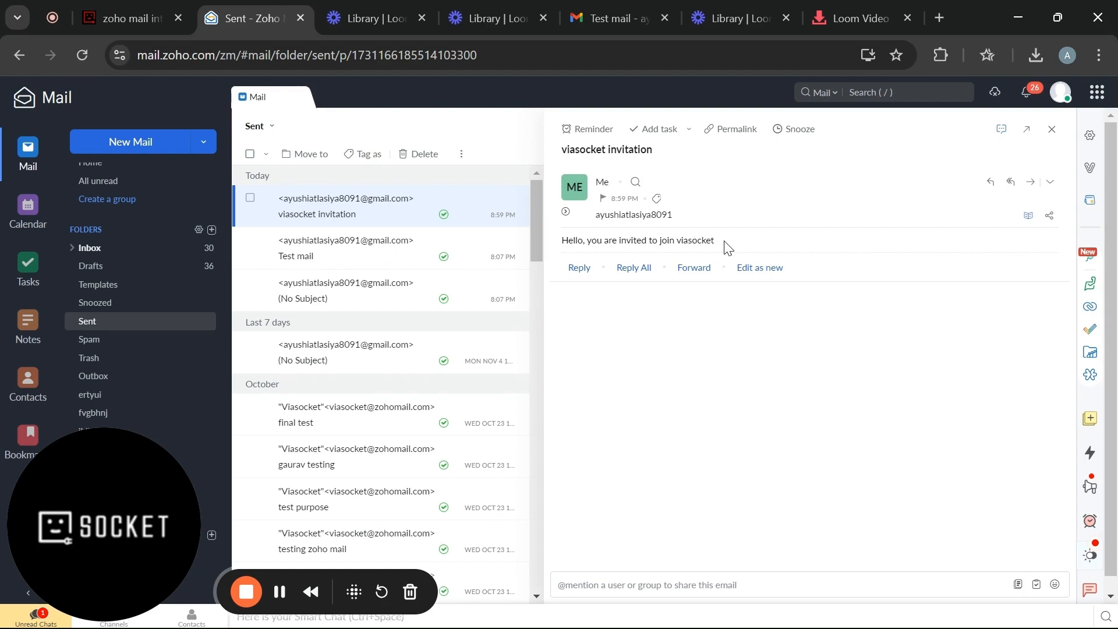
left_click(603, 13)
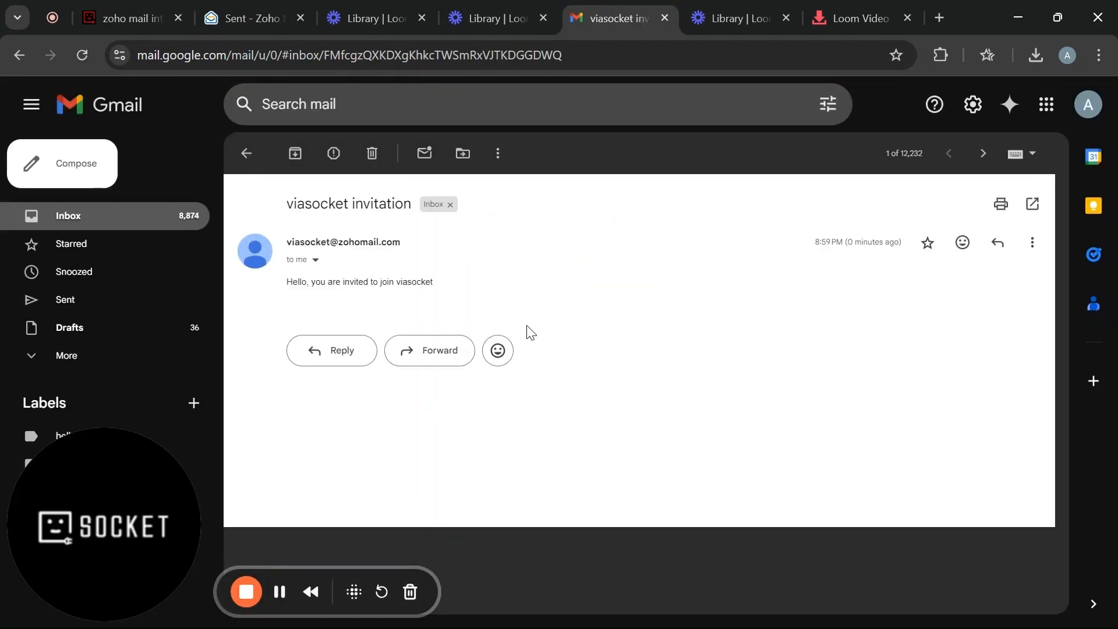
left_click(140, 12)
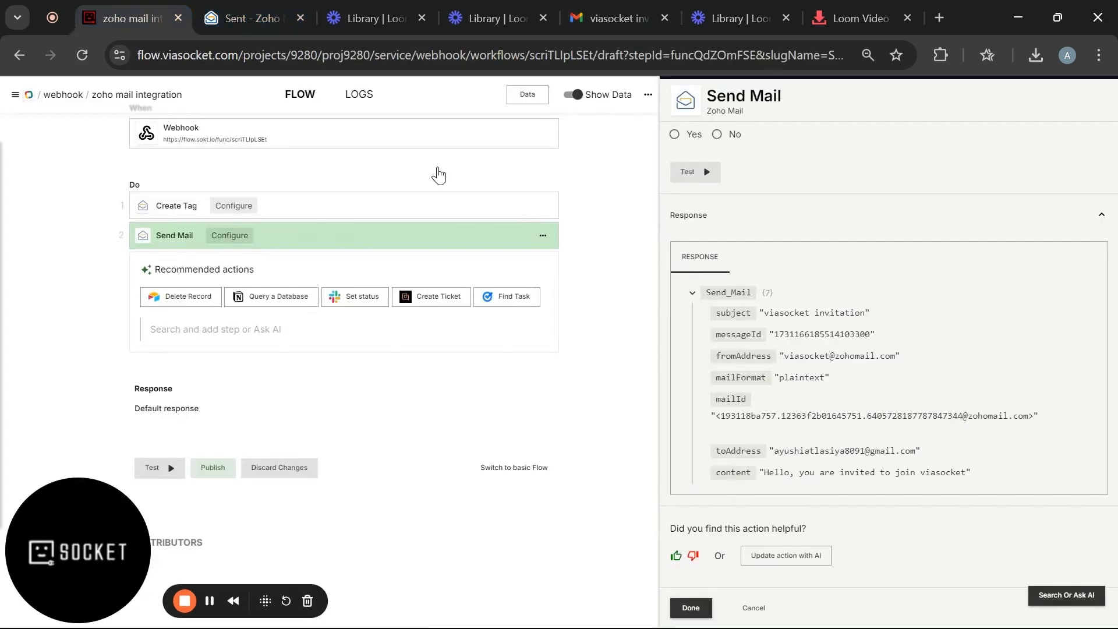
- Search 'zoho mail' and add the Create Folder action as the third step
left_click(346, 338)
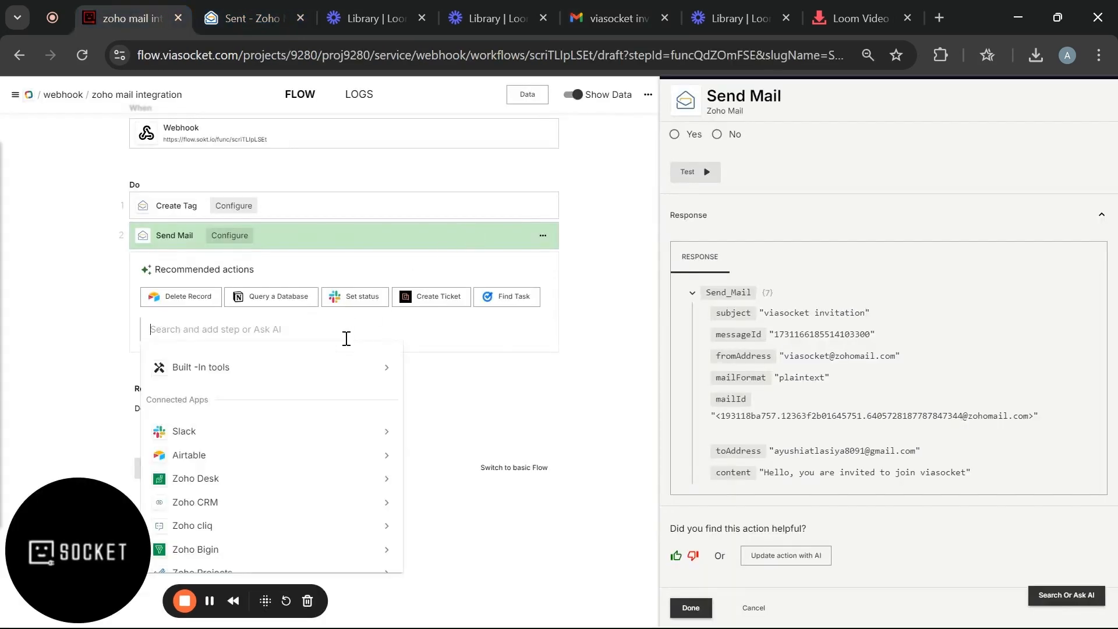
type("zoho mail")
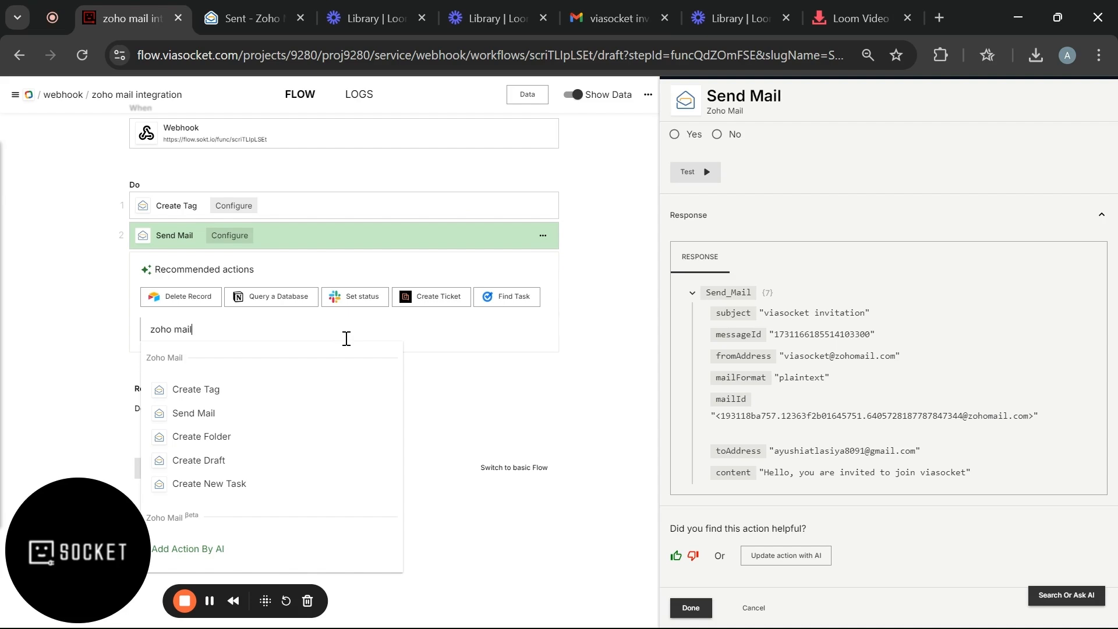
left_click(226, 436)
- Select the existing Zoho connection and the Zoho mail account for the Create Folder step
left_click(720, 213)
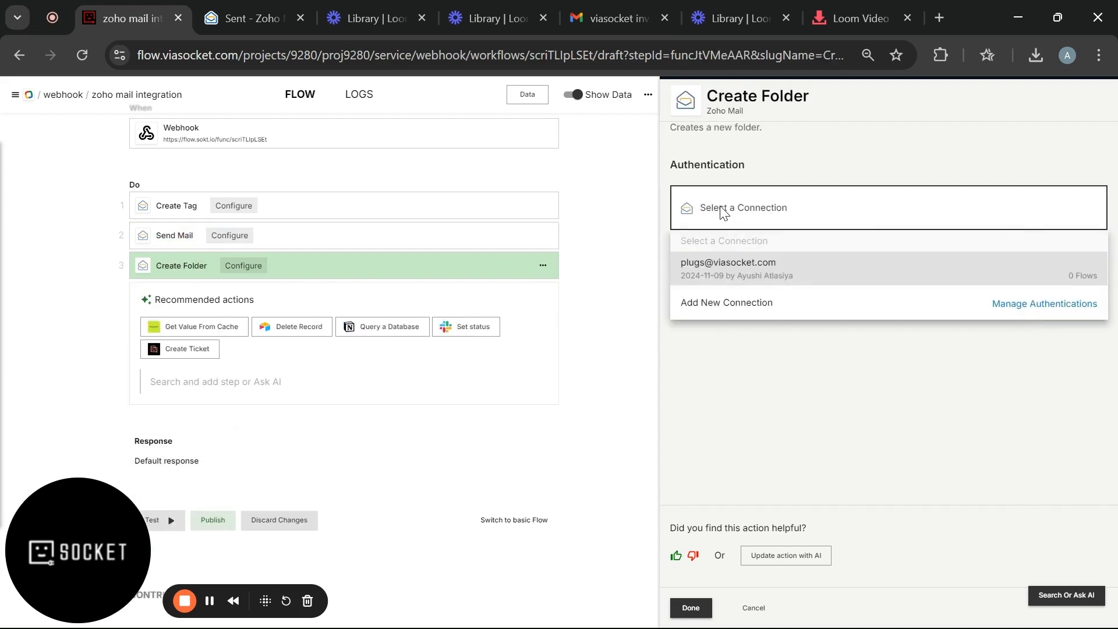
left_click(721, 266)
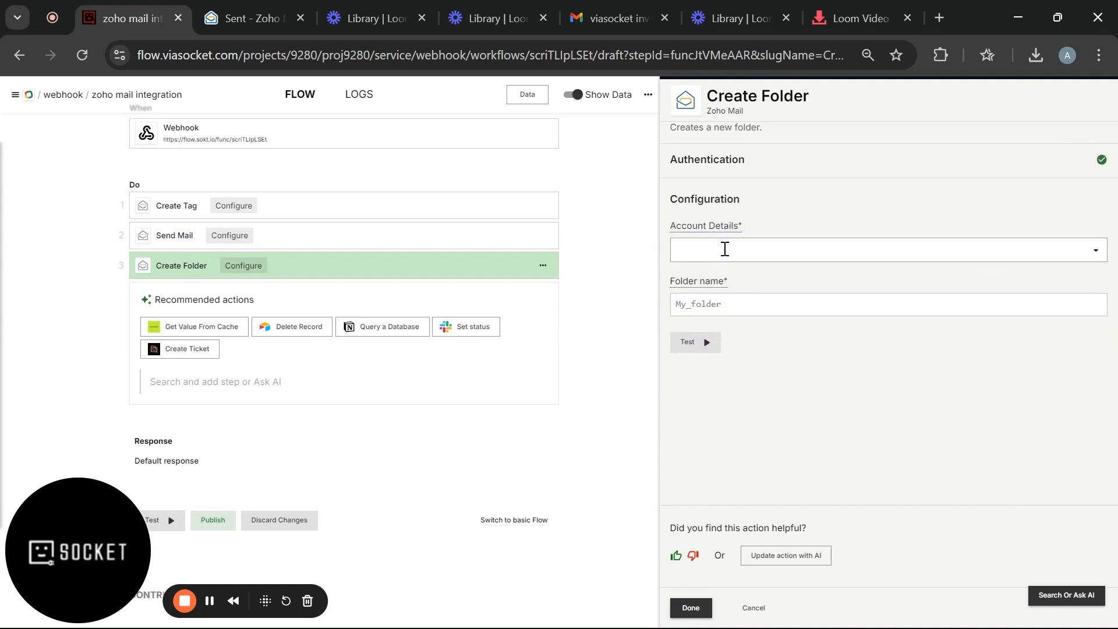
left_click(725, 248)
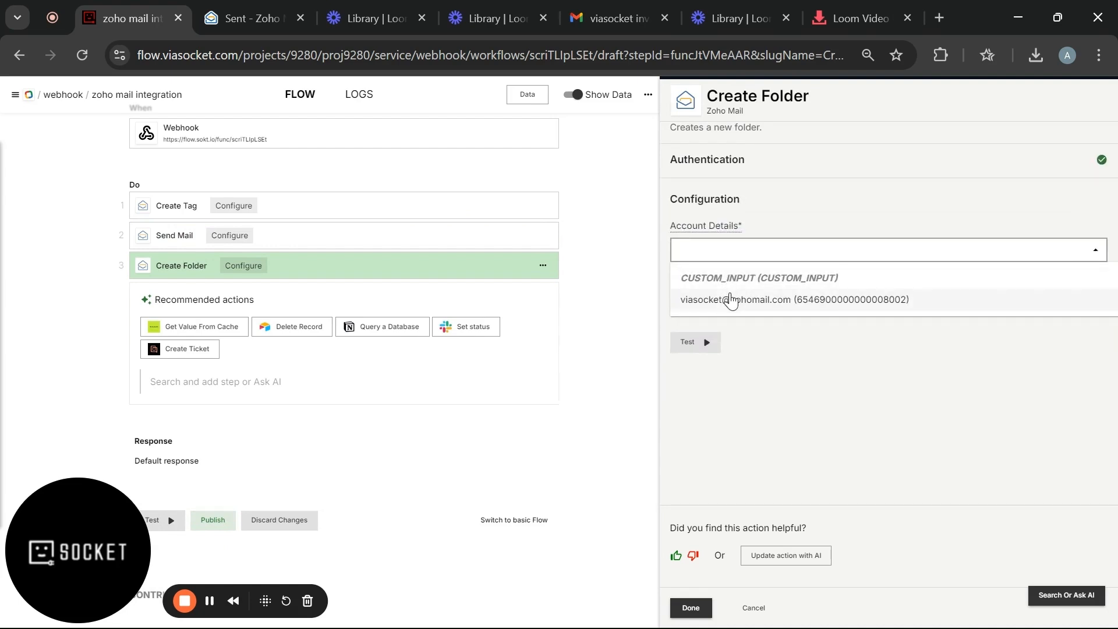
left_click(731, 301)
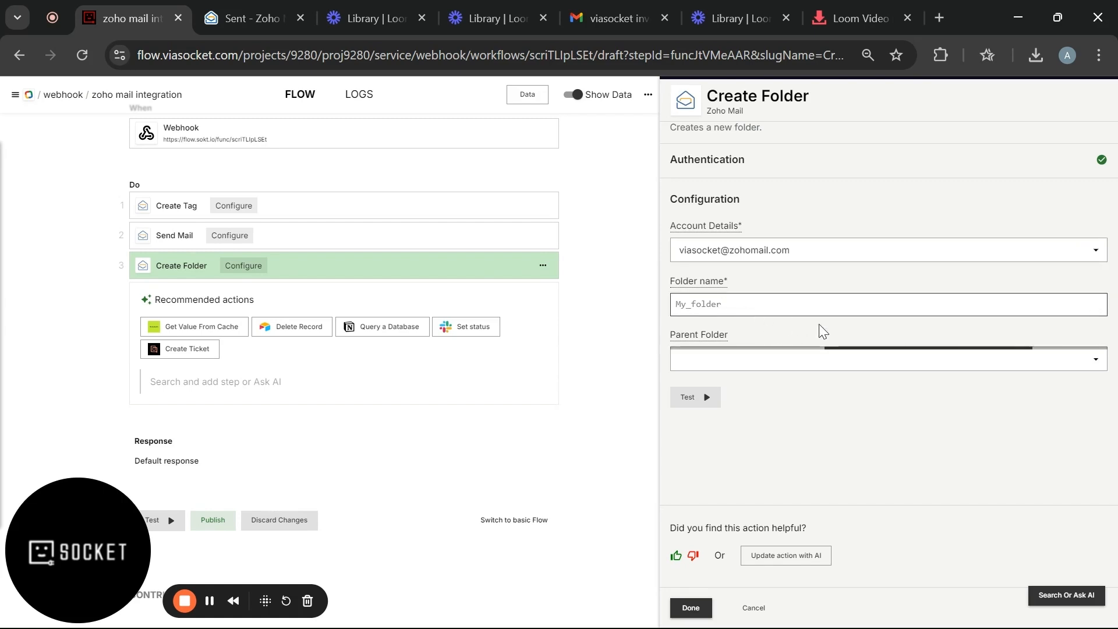
left_click(853, 354)
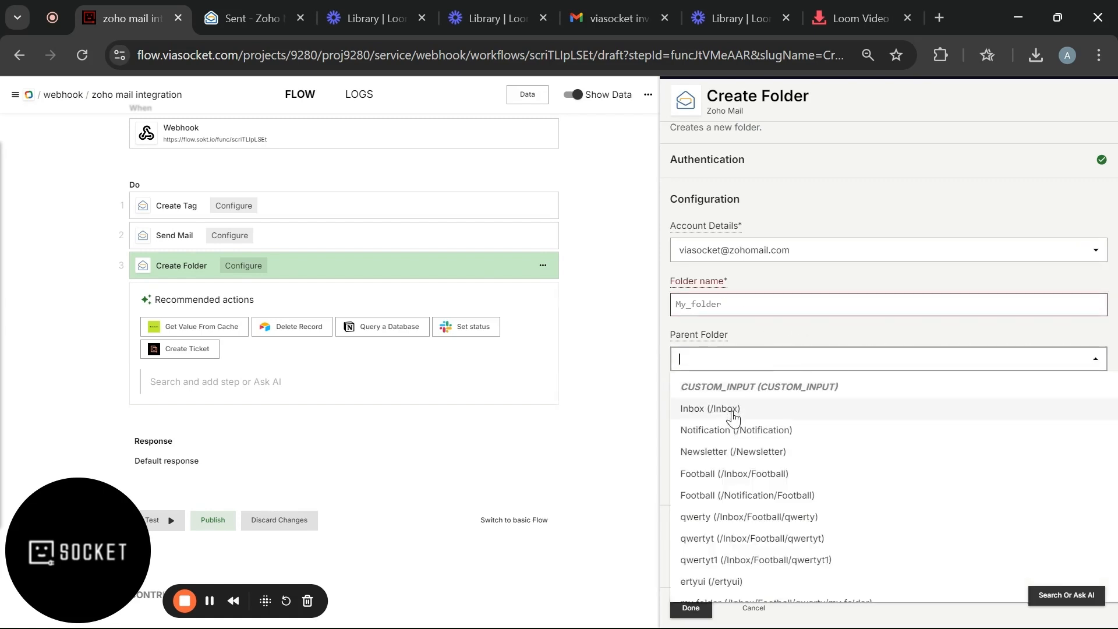
scroll(736, 430, "down", 2)
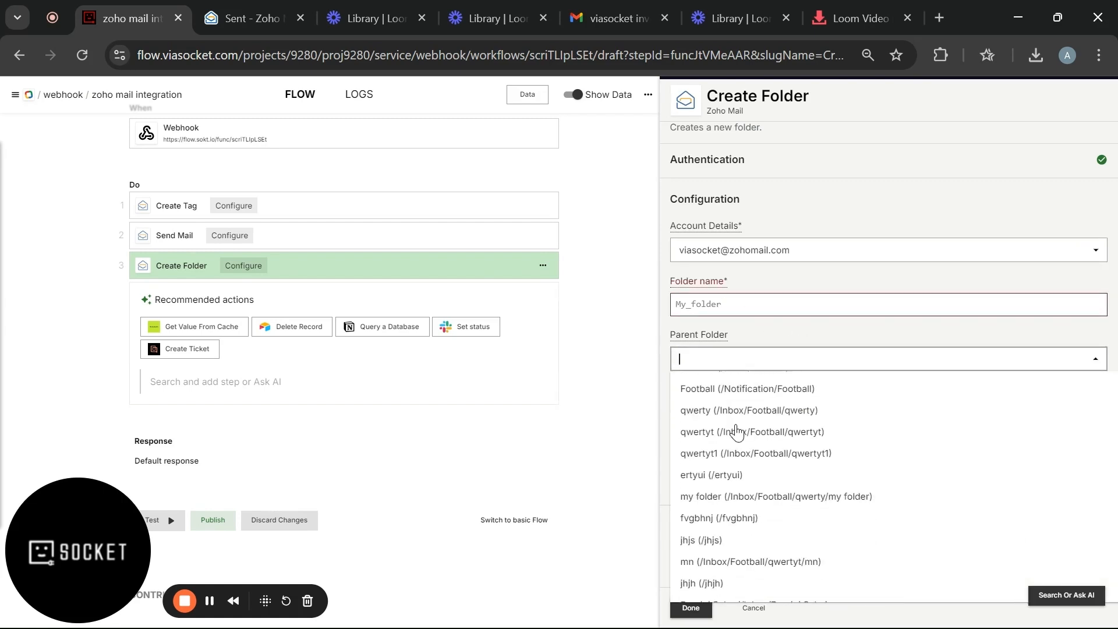
scroll(736, 431, "down", 1)
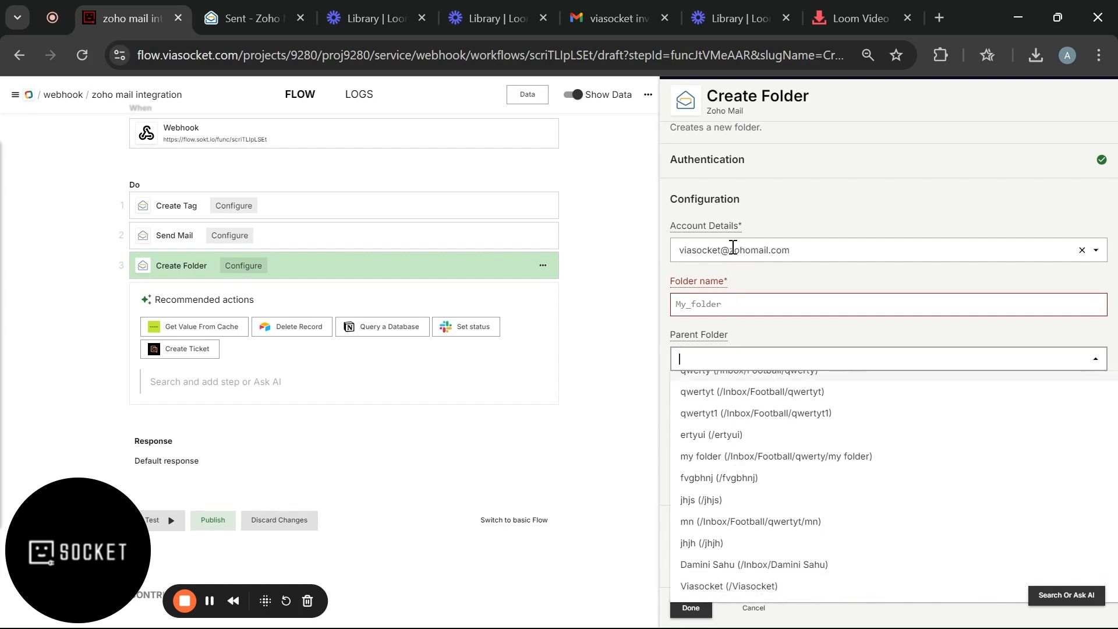
left_click(732, 246)
left_click(764, 344)
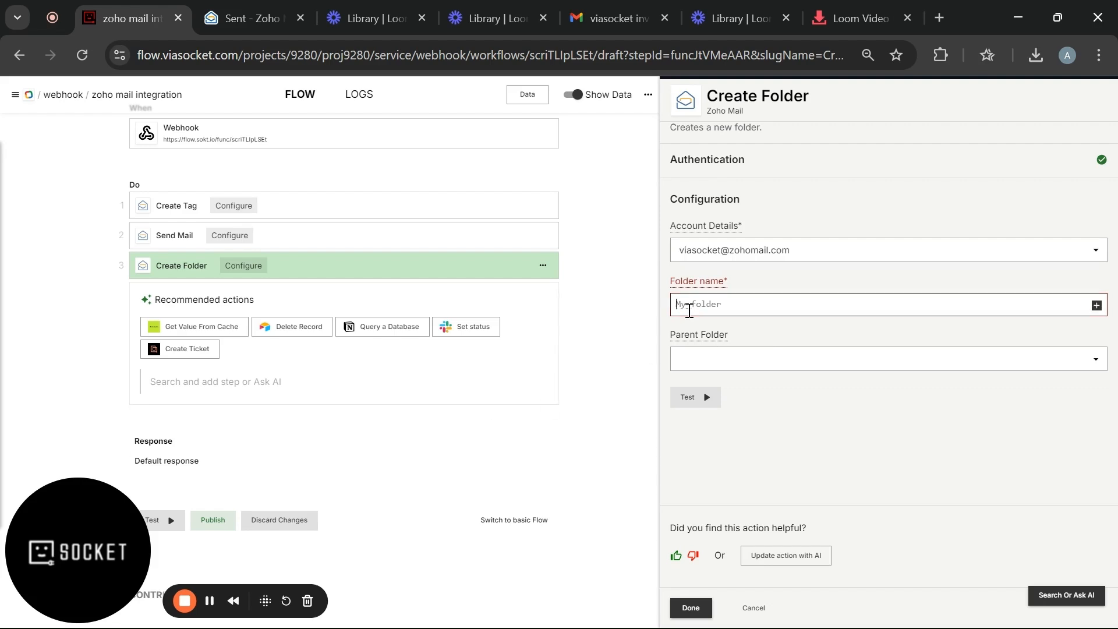
- Choose Notification as parent folder, name it 'Daily notification', and test the step successfully
left_click(696, 353)
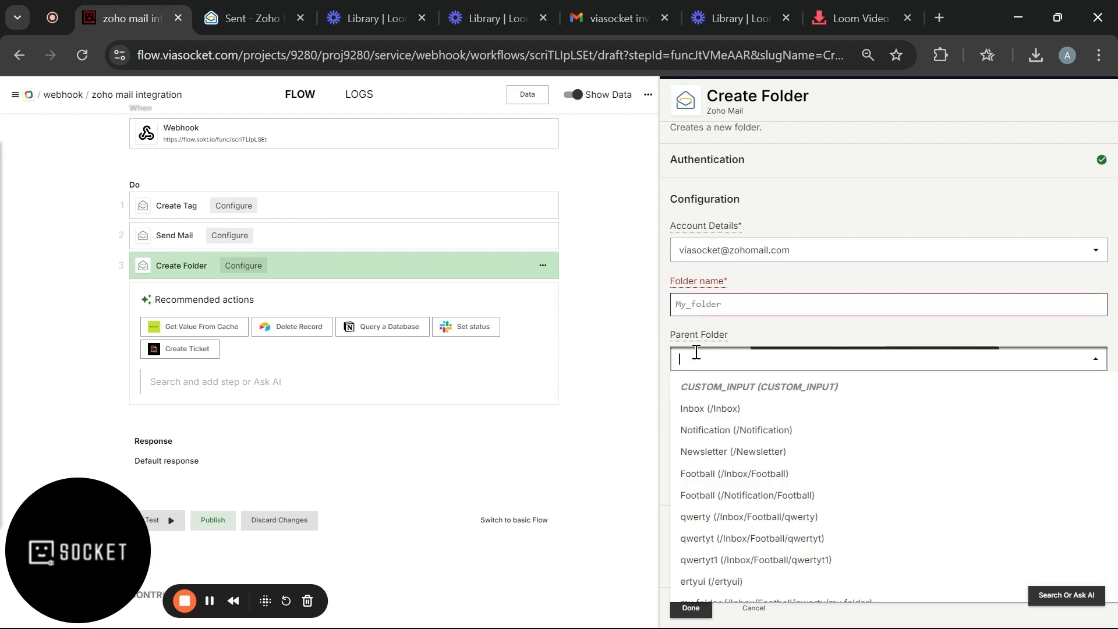
left_click(706, 431)
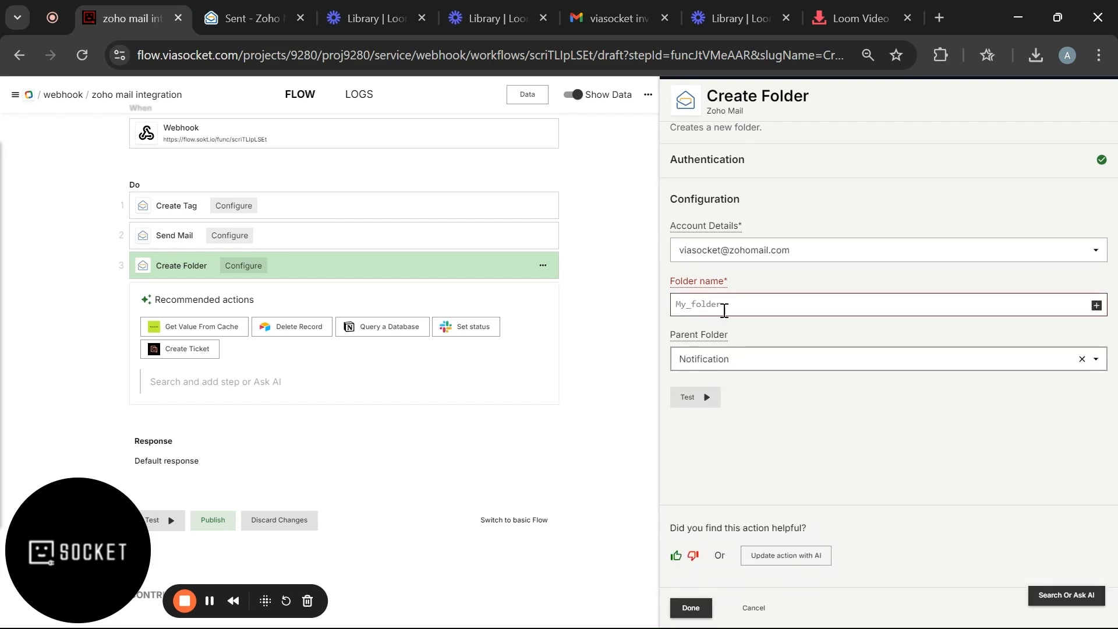
left_click(727, 308)
type("Daily")
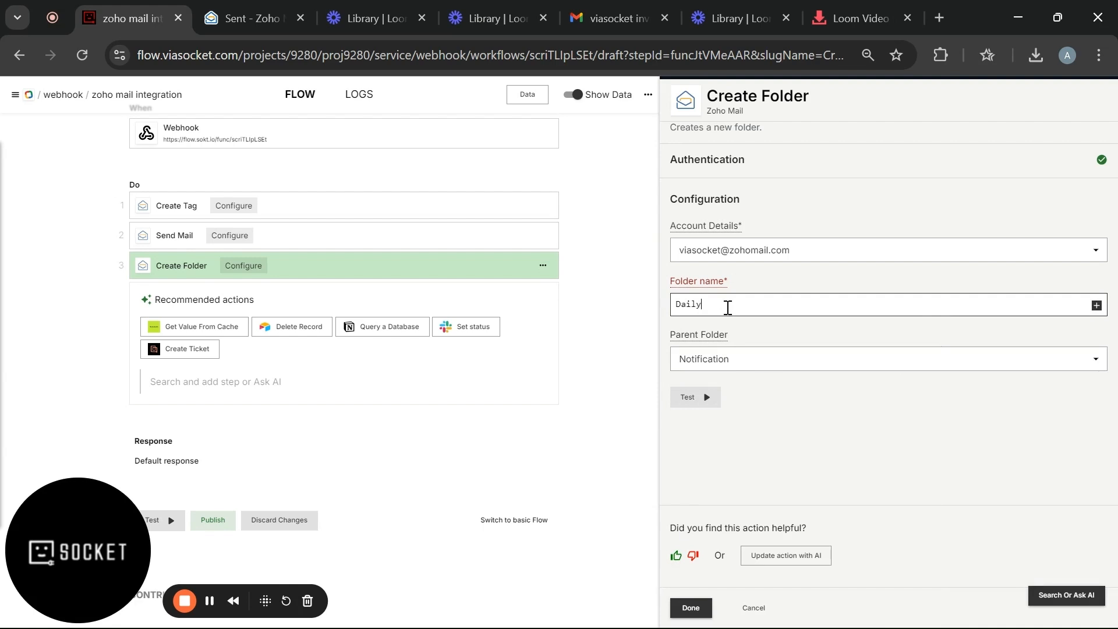
type(" notification")
left_click(697, 398)
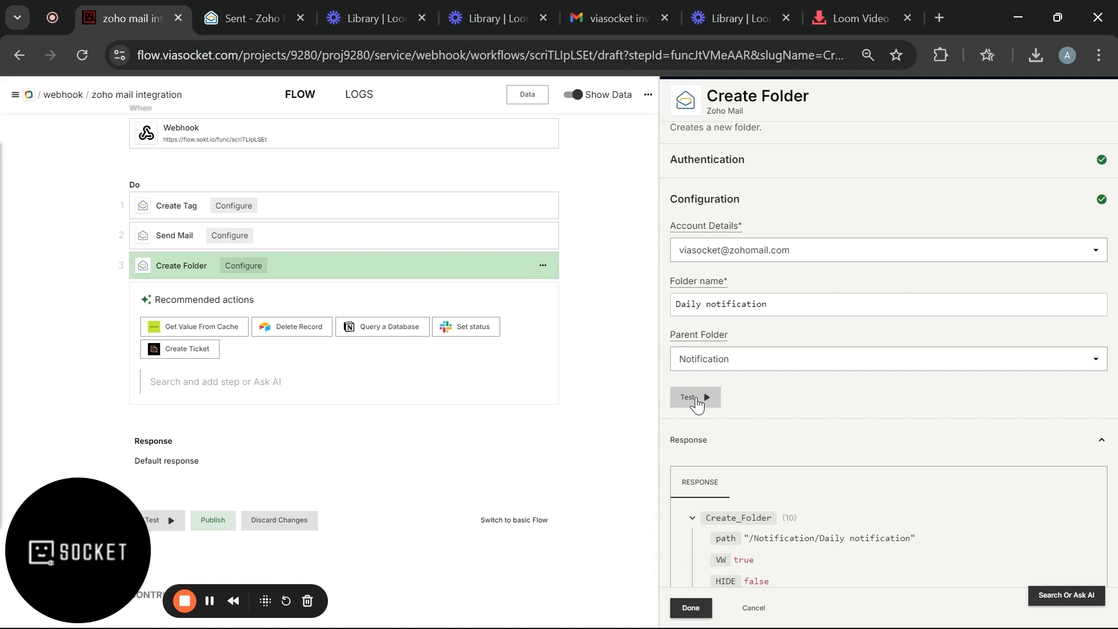
scroll(732, 465, "down", 4)
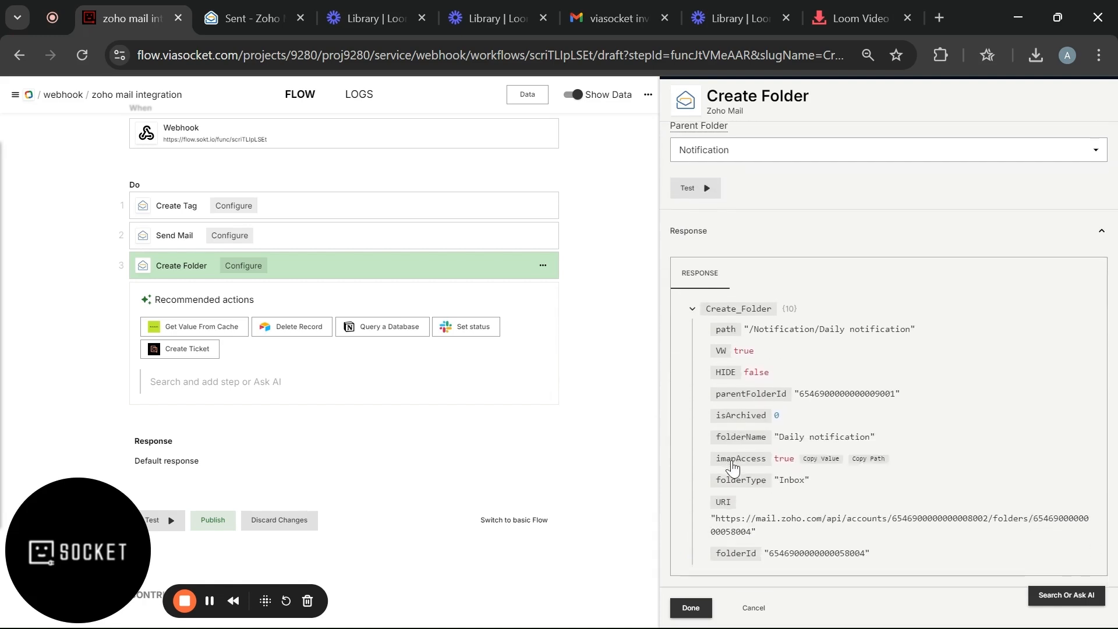
scroll(806, 406, "down", 1)
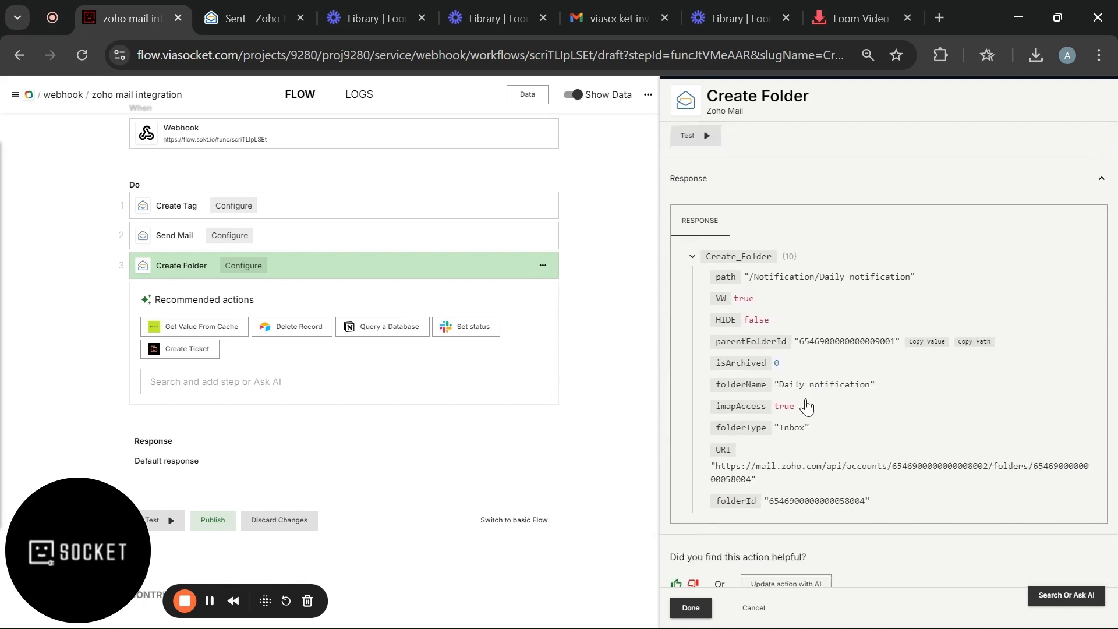
left_click(238, 19)
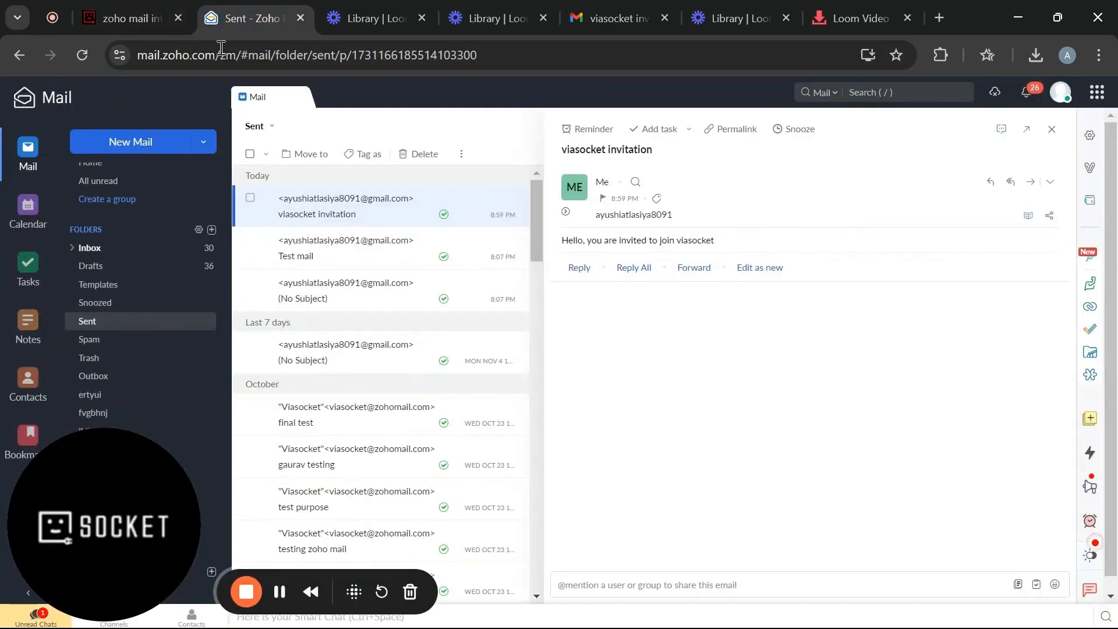
- Open the empty 'Daily notification' folder under Notification in Zoho Mail, then return to viaSocket
scroll(152, 287, "down", 3)
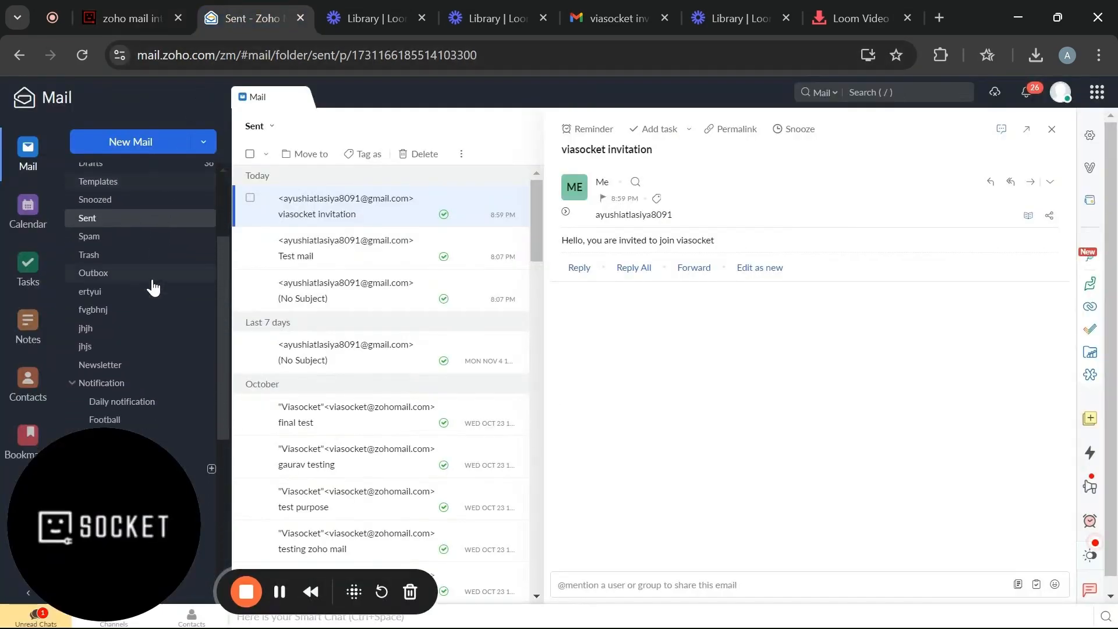
scroll(153, 287, "down", 2)
left_click(132, 336)
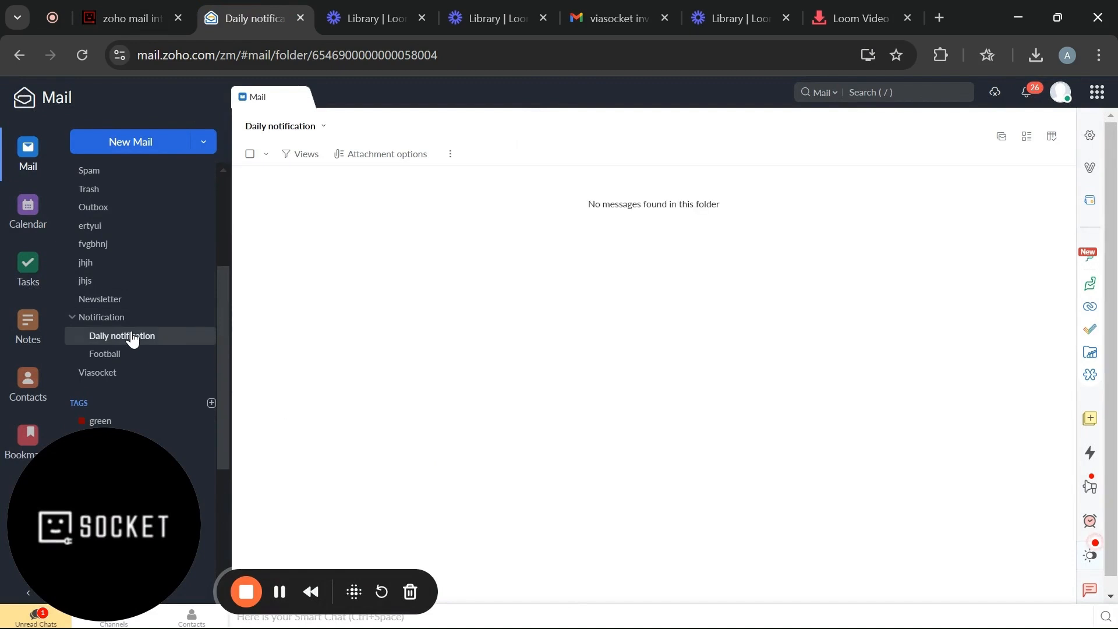
left_click(119, 18)
- Search for 'zoho mai' and add the Zoho Mail Create Draft action as step 4
left_click(255, 383)
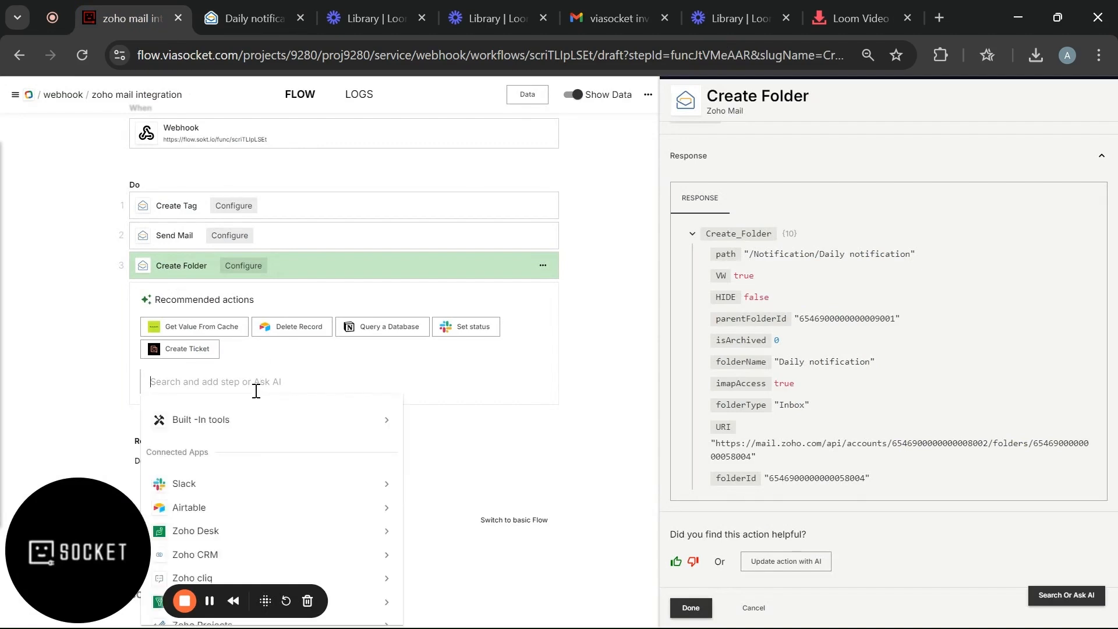
type("zoho m")
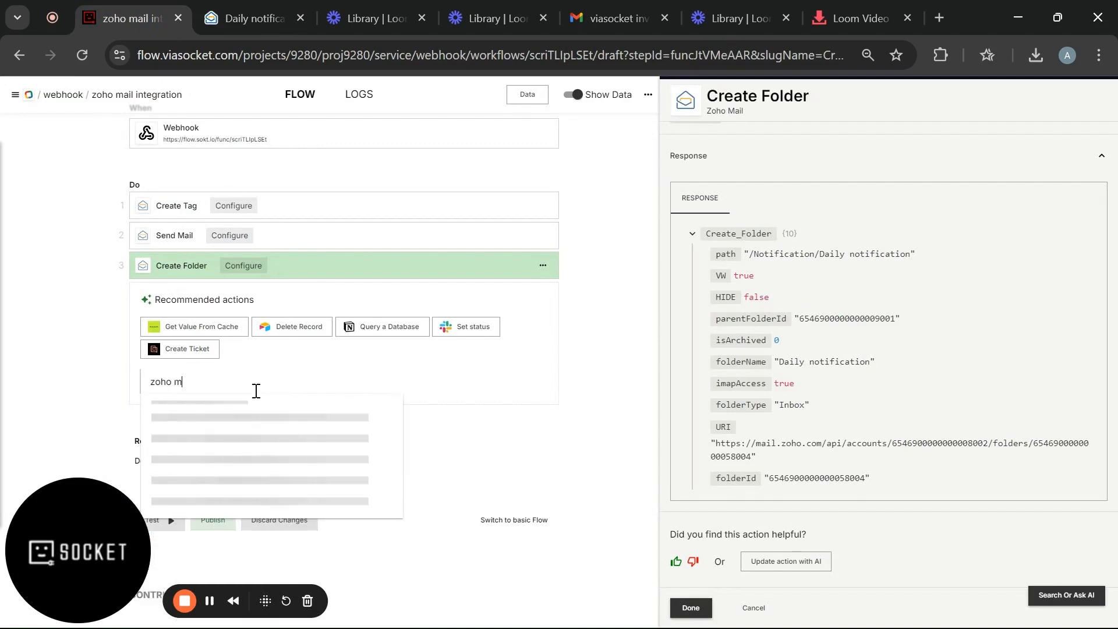
type("ail")
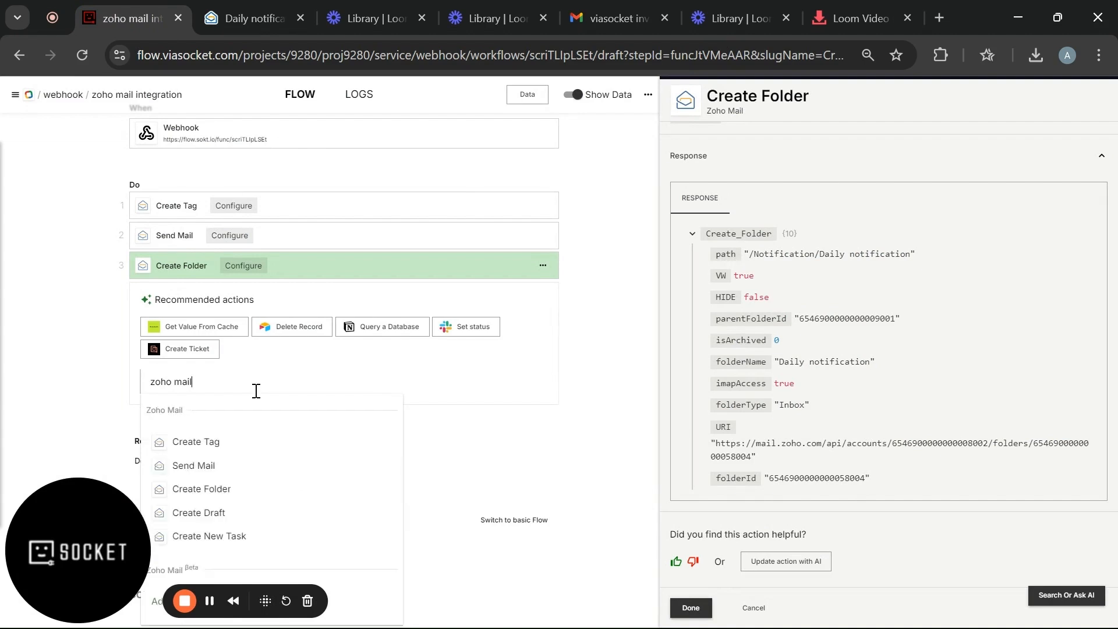
scroll(256, 391, "down", 1)
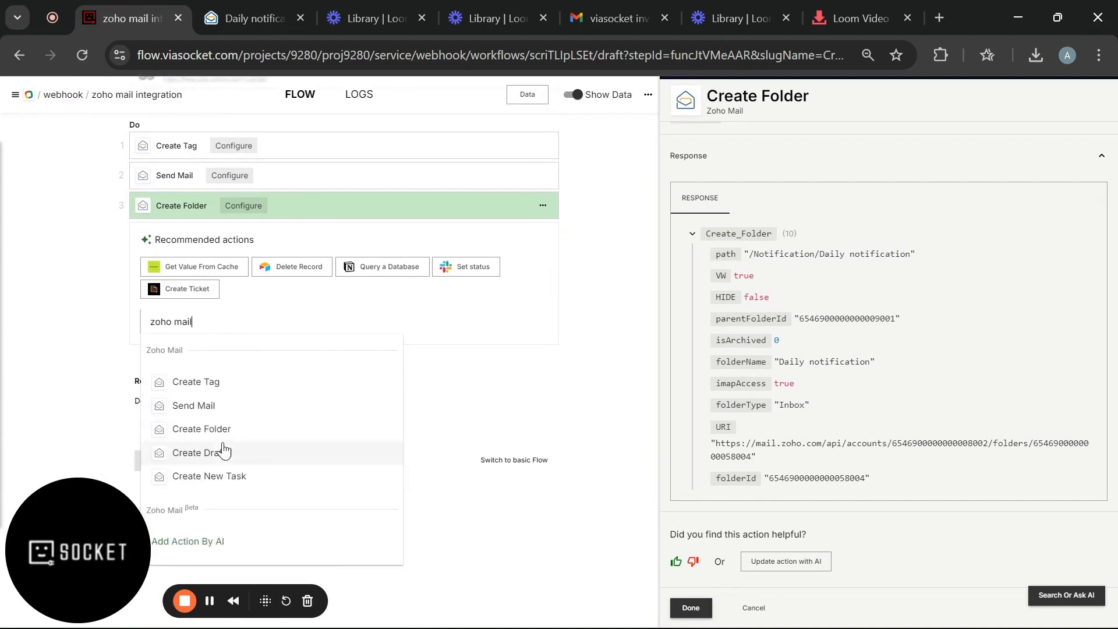
left_click(223, 453)
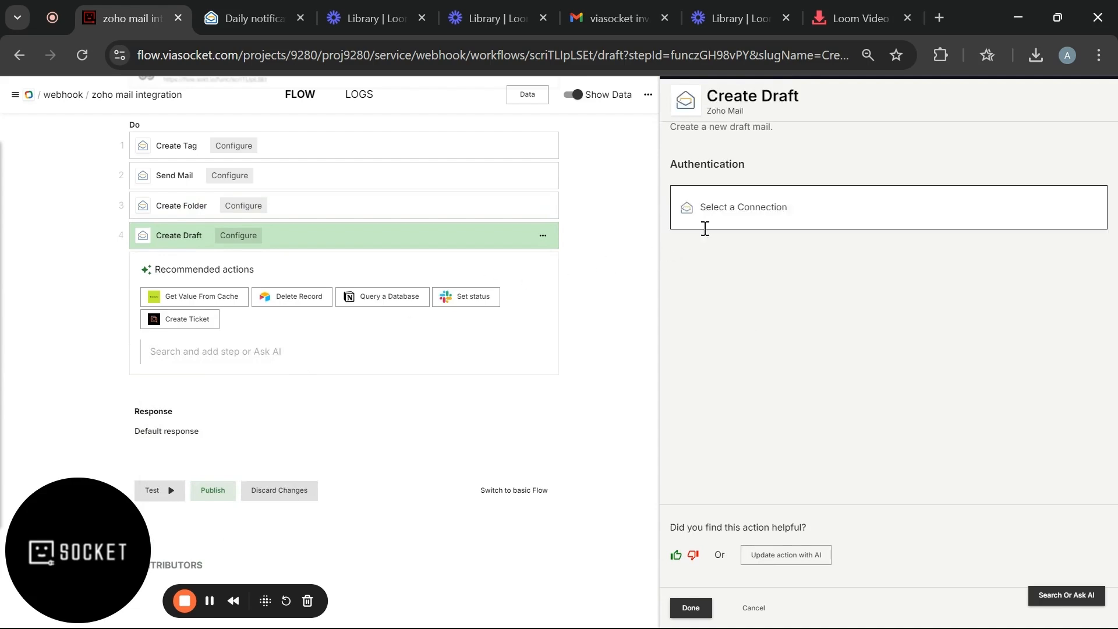
- Authenticate the Create Draft step with the existing Zoho connection, mail account and sender address
left_click(713, 225)
left_click(716, 258)
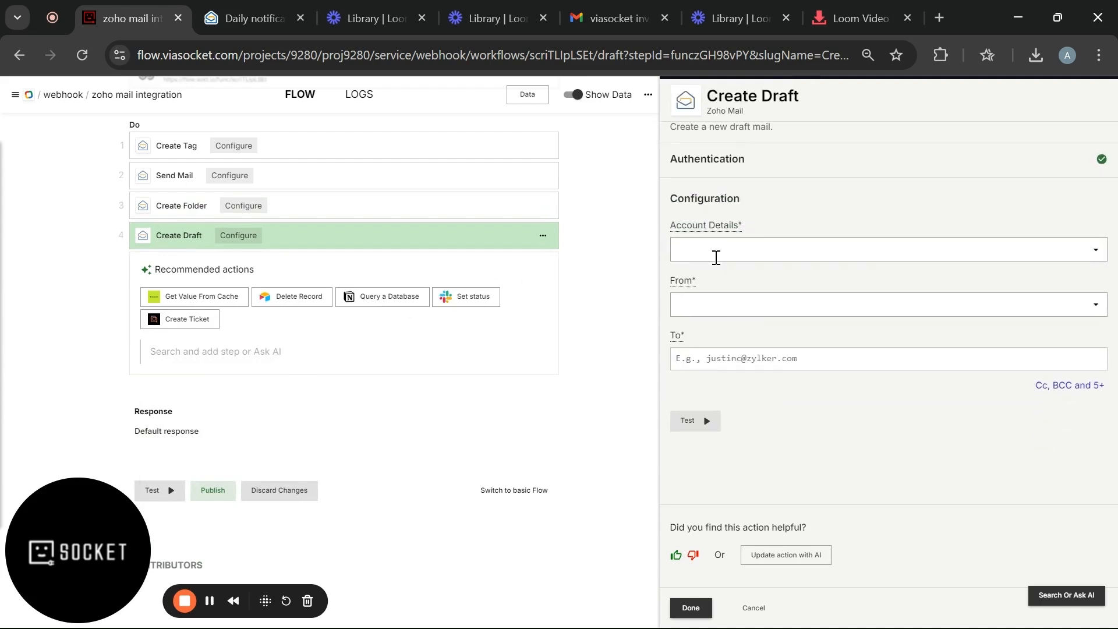
left_click(728, 250)
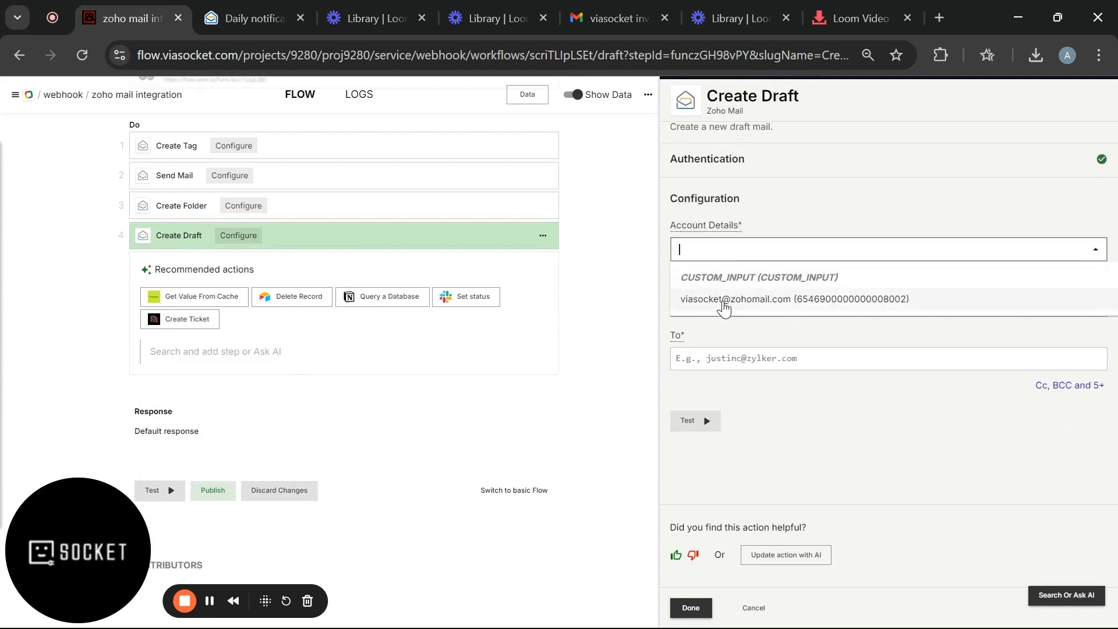
left_click(724, 301)
left_click(724, 301)
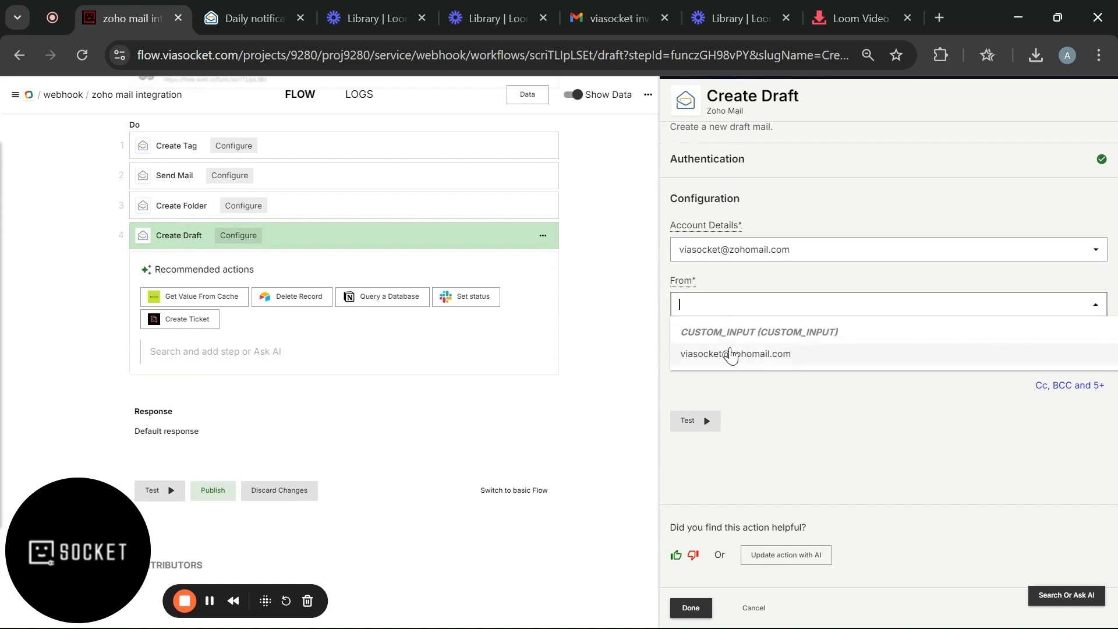
left_click(728, 353)
- Fill in the recipient's e-mail address, subject 'Viasocket newsletter' and content 'updates here'
left_click(1072, 386)
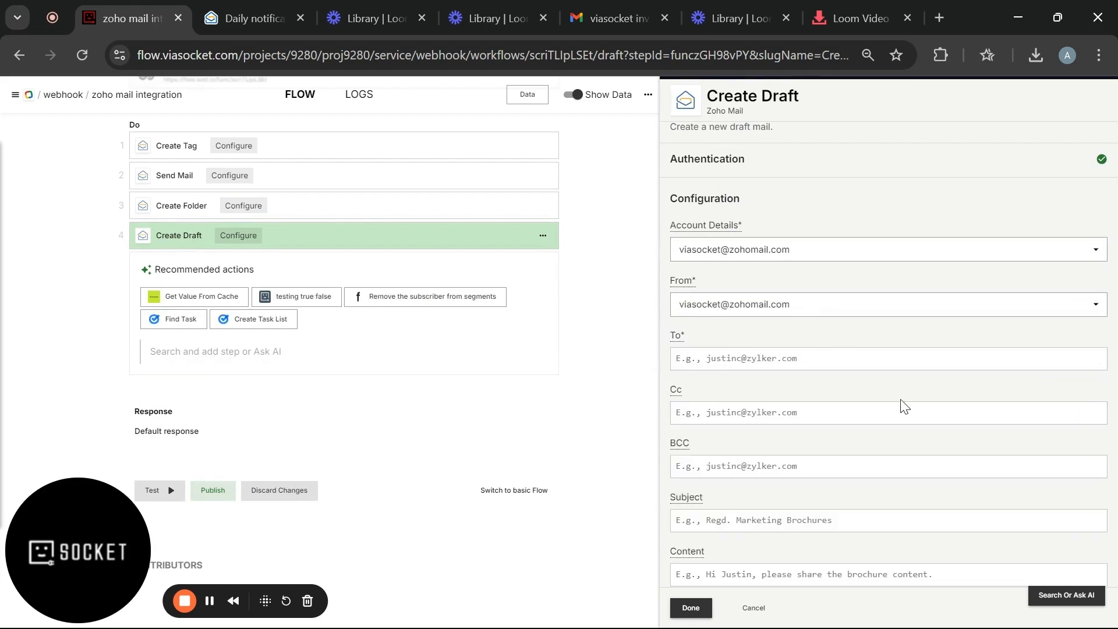
scroll(848, 407, "down", 1)
left_click(759, 280)
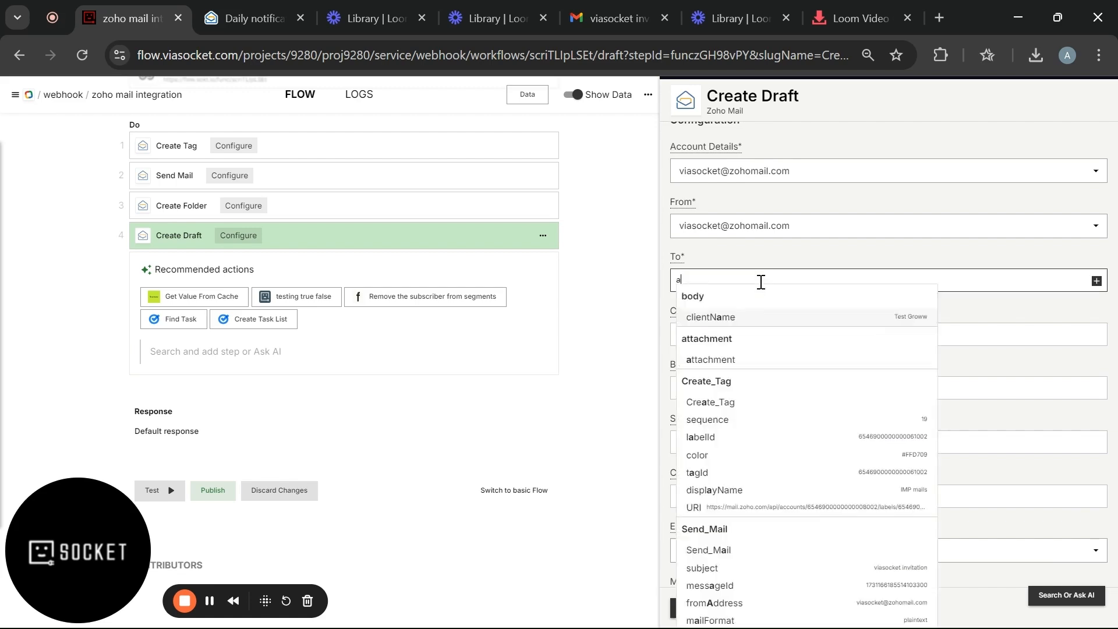
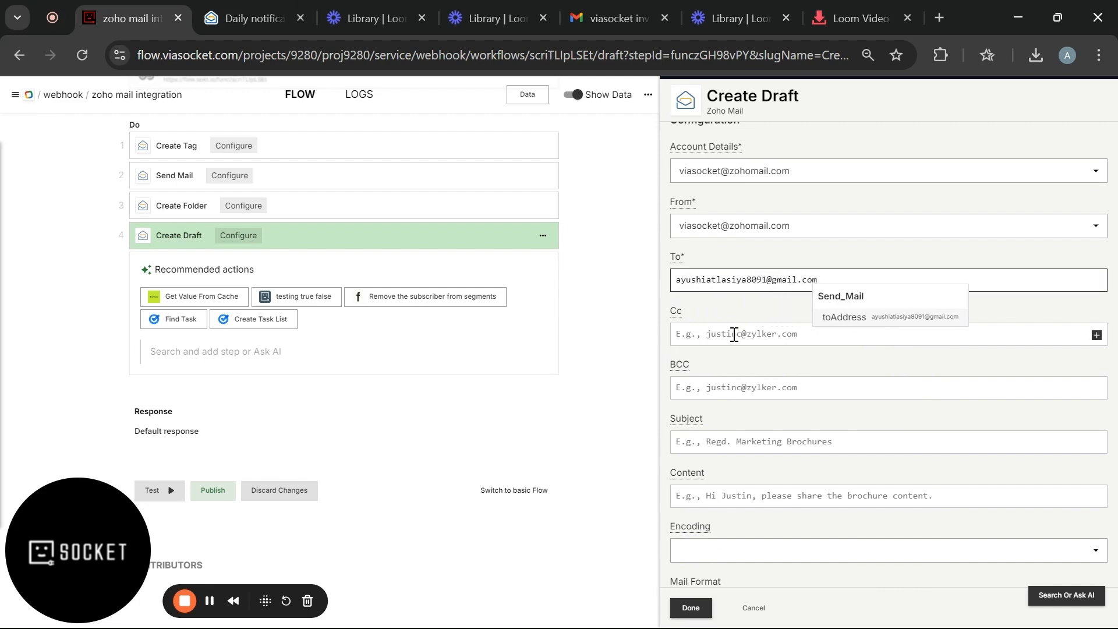
scroll(734, 329, "down", 3)
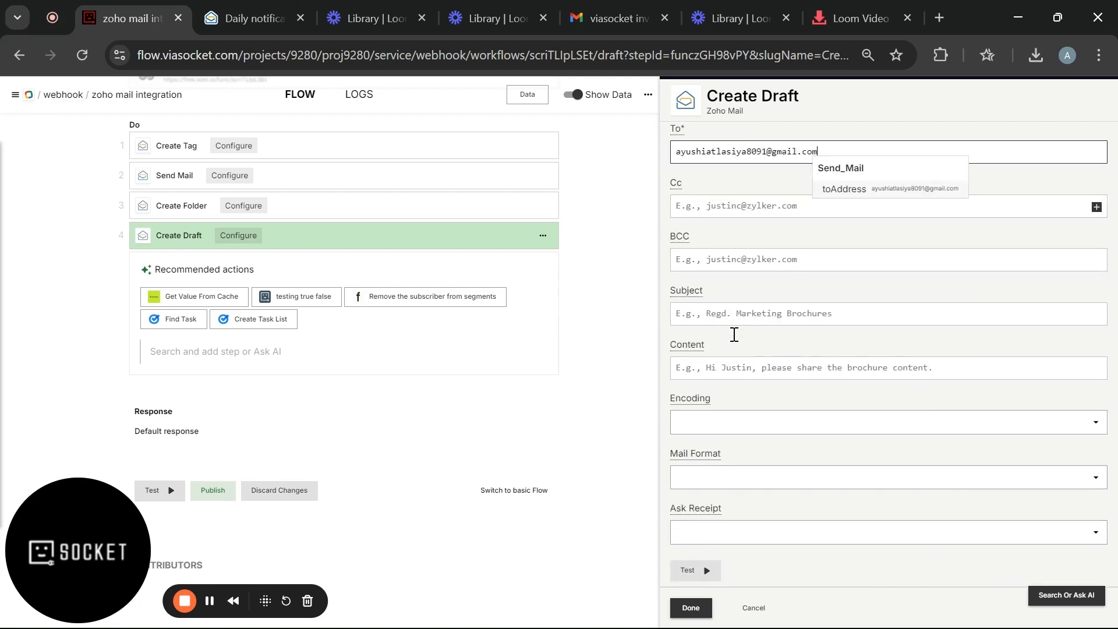
left_click(710, 280)
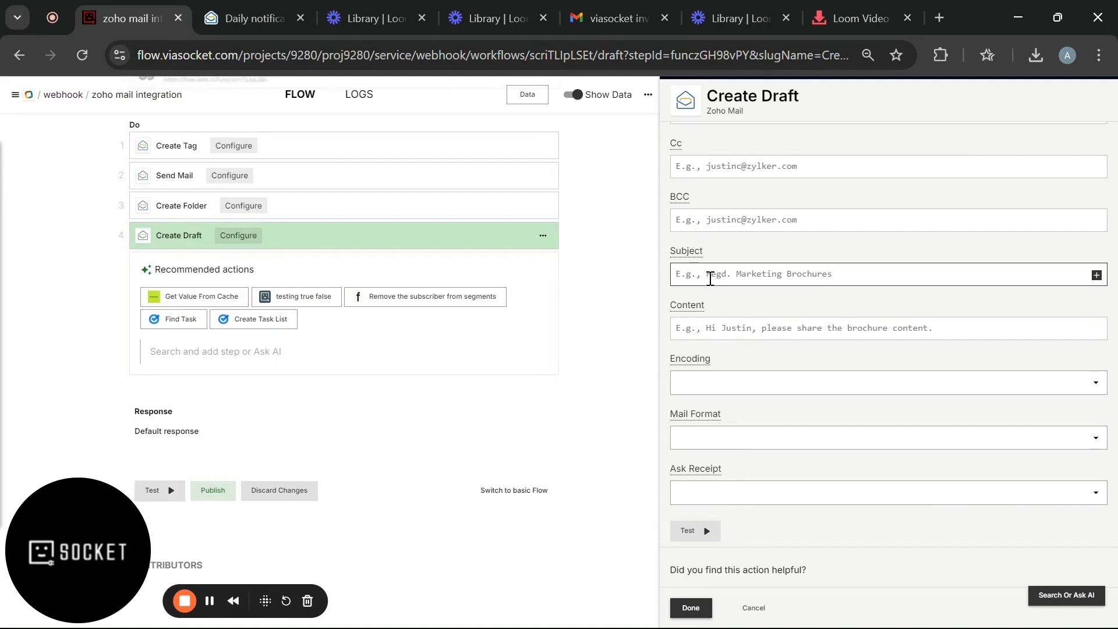
type("t")
key("BackSpace")
type("Vias")
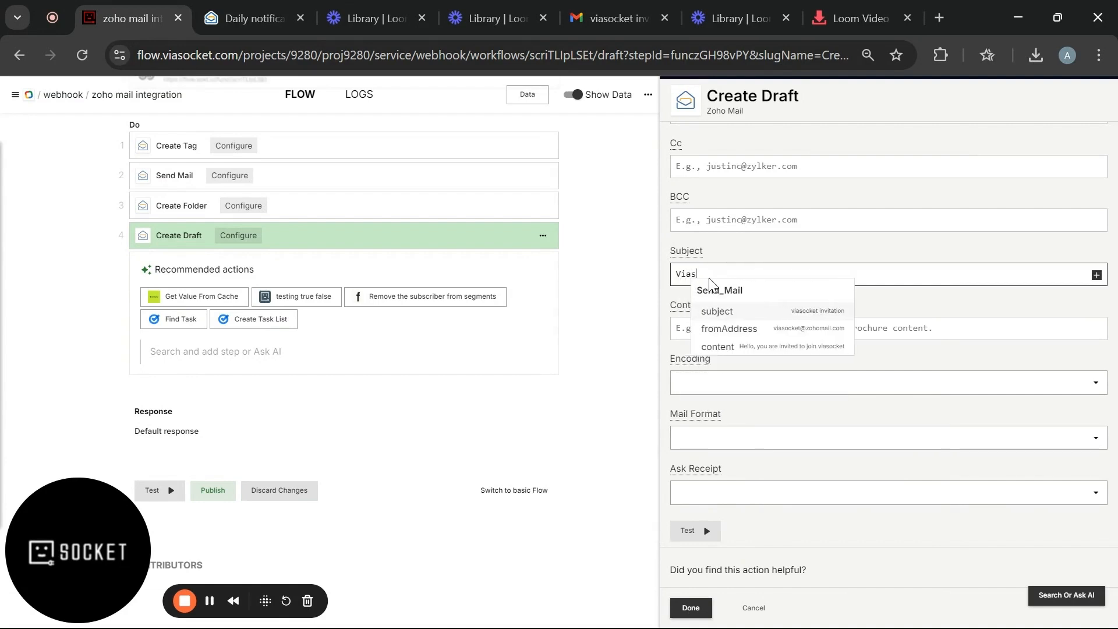
type("ocket")
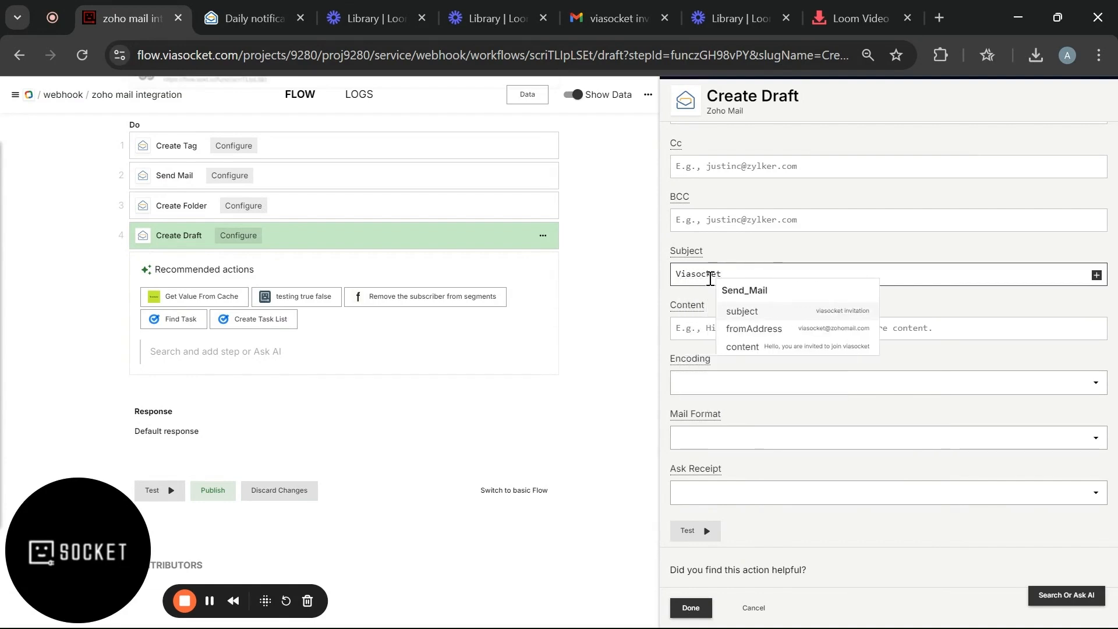
type(" newsletter")
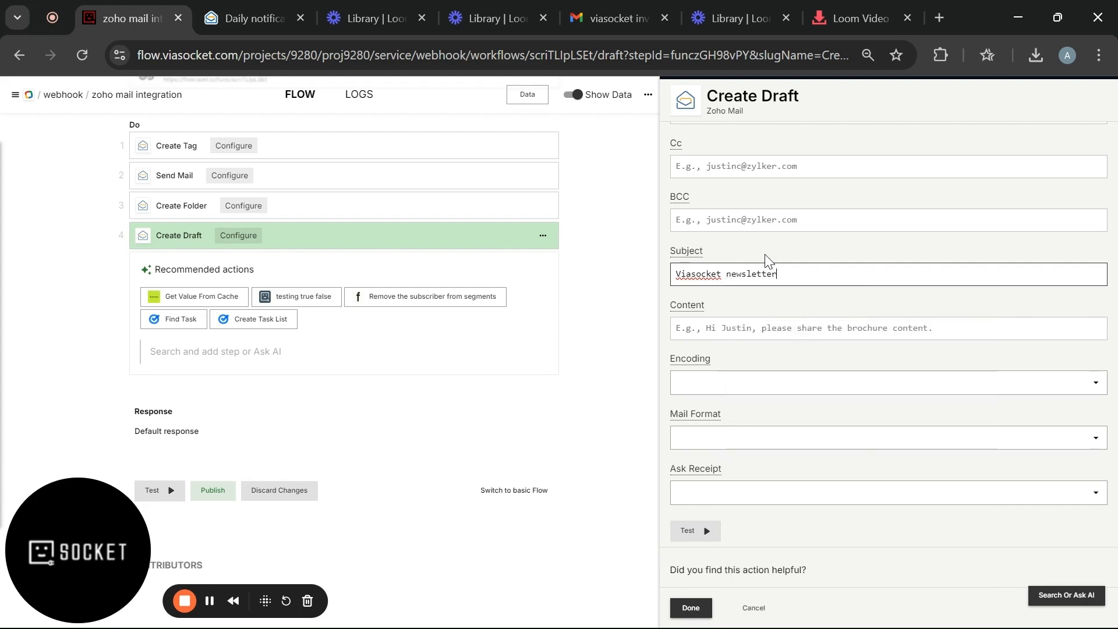
left_click(737, 328)
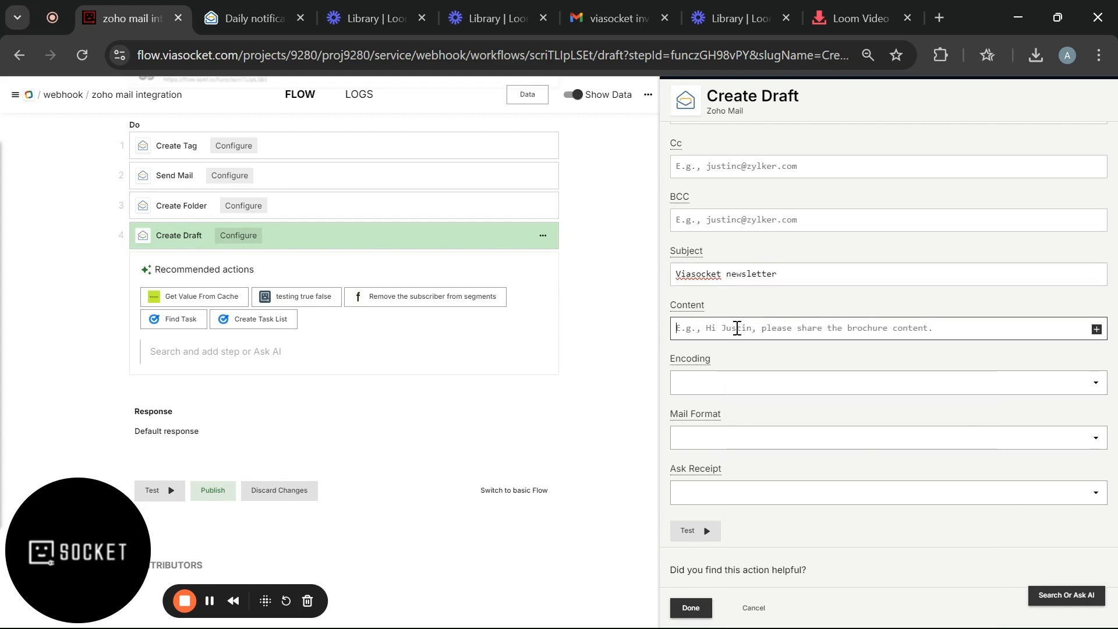
type("up")
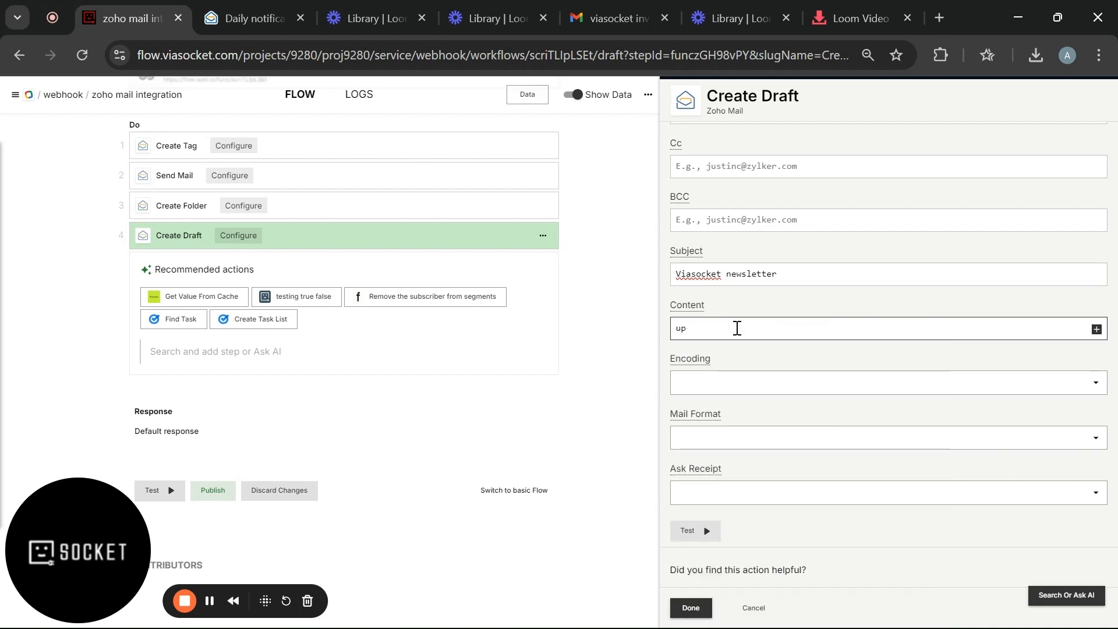
type("dates here")
- Set the mail format to Plain Text and run the Create Draft test
scroll(737, 329, "down", 1)
left_click(726, 396)
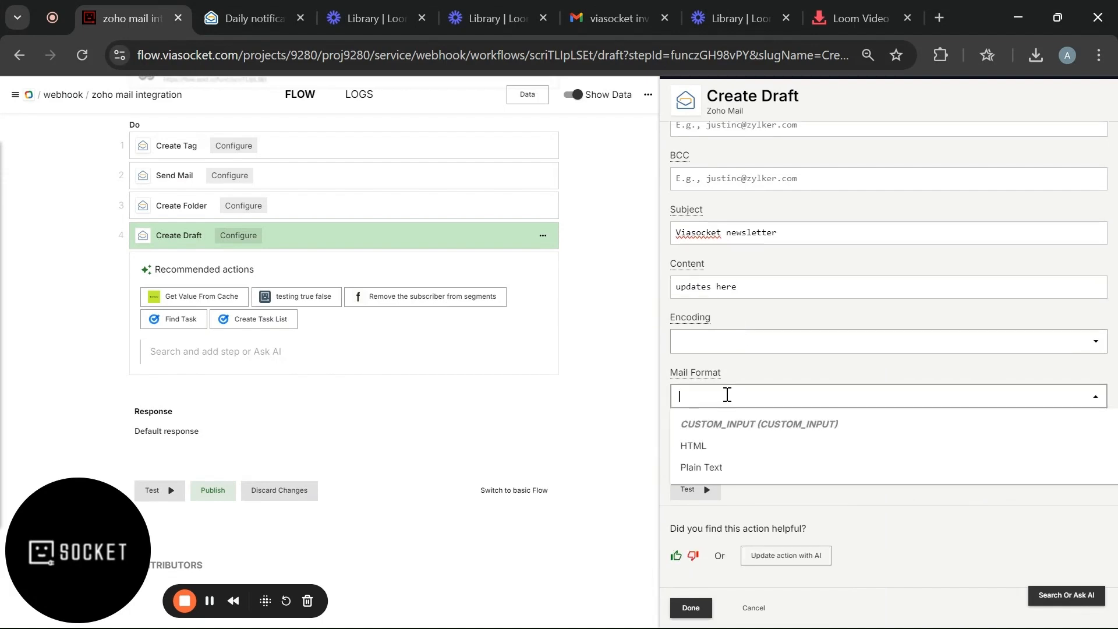
left_click(707, 466)
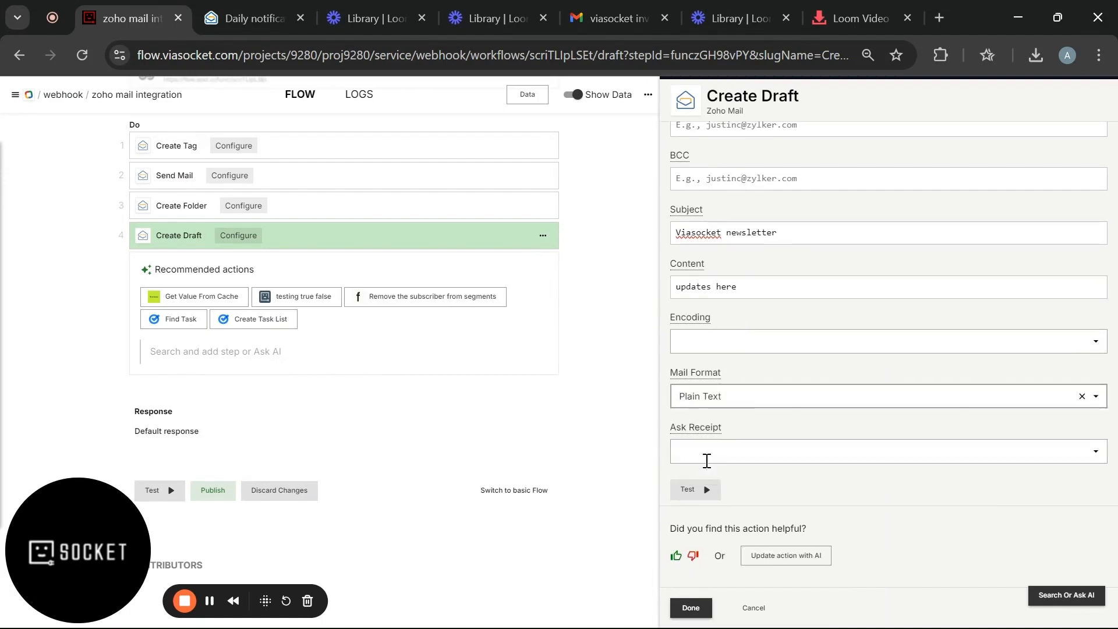
left_click(697, 489)
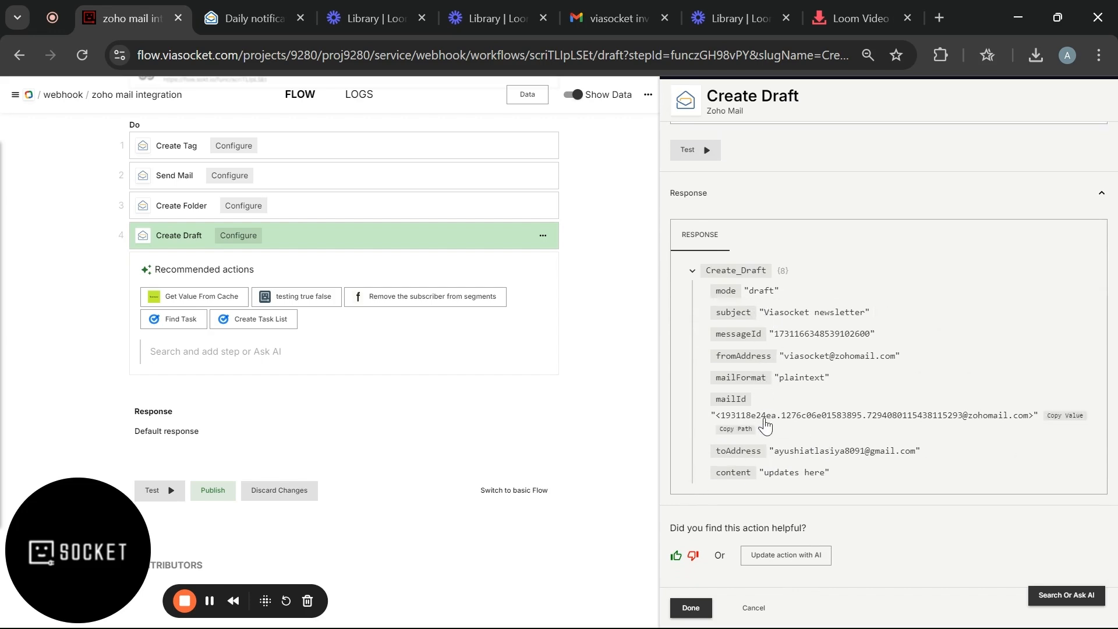
left_click(255, 20)
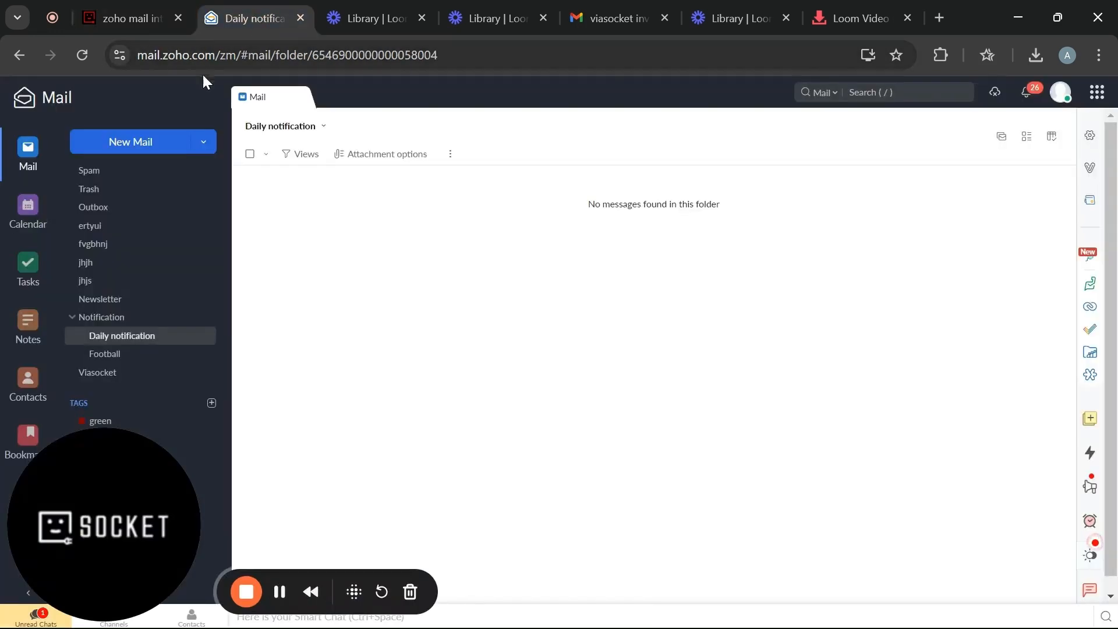
- Open the 'Viasocket newsletter' draft in Zoho Mail's Drafts folder to verify its content
scroll(134, 230, "up", 4)
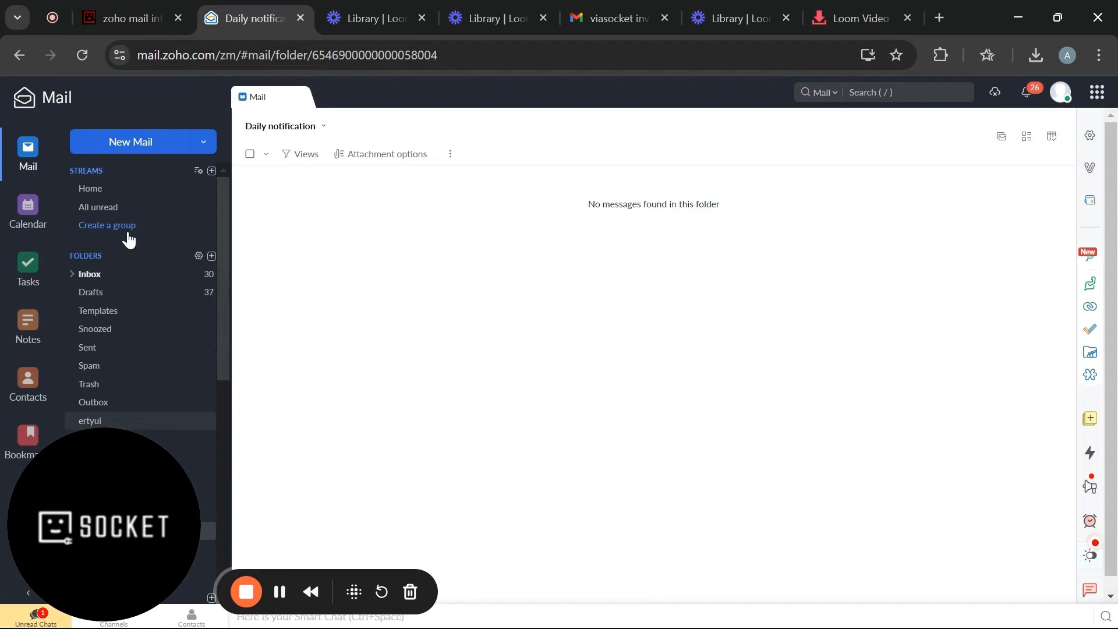
left_click(105, 299)
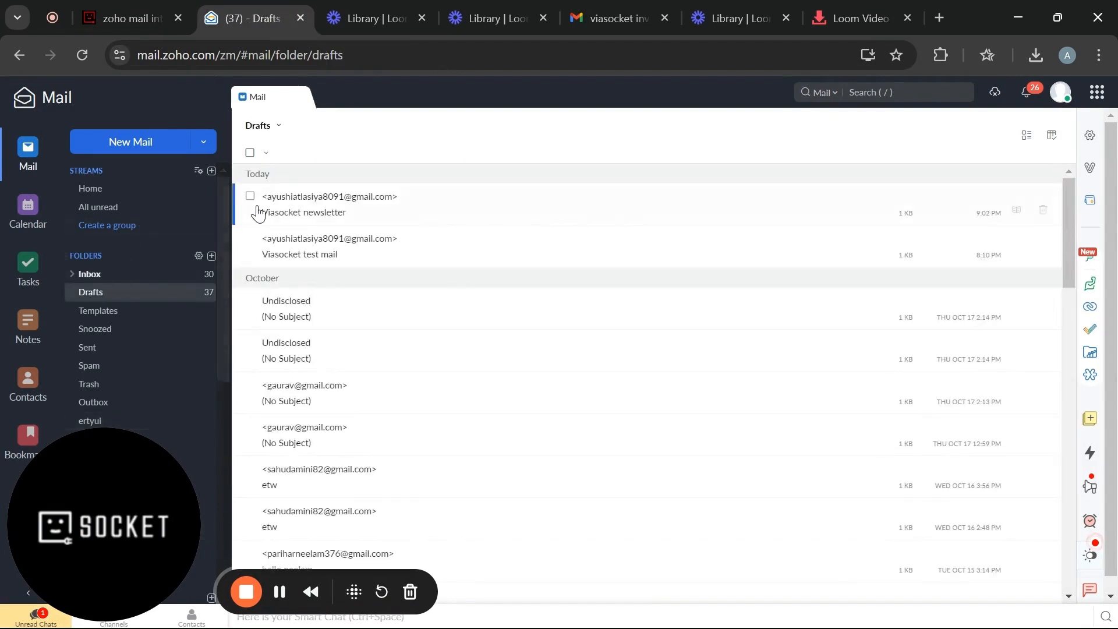
left_click(286, 207)
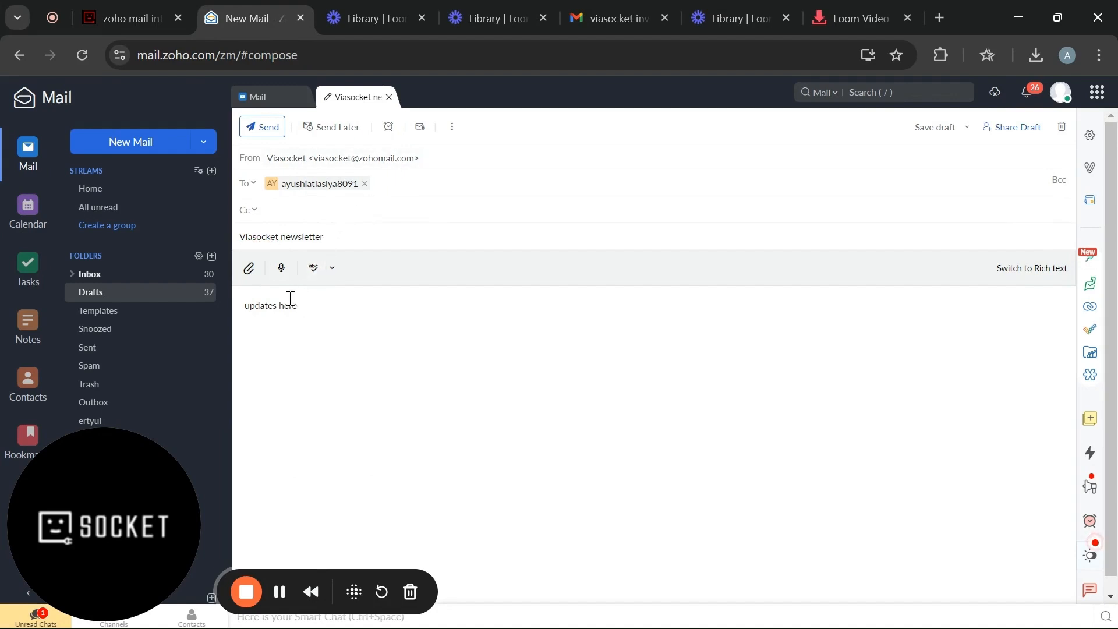
left_click(131, 18)
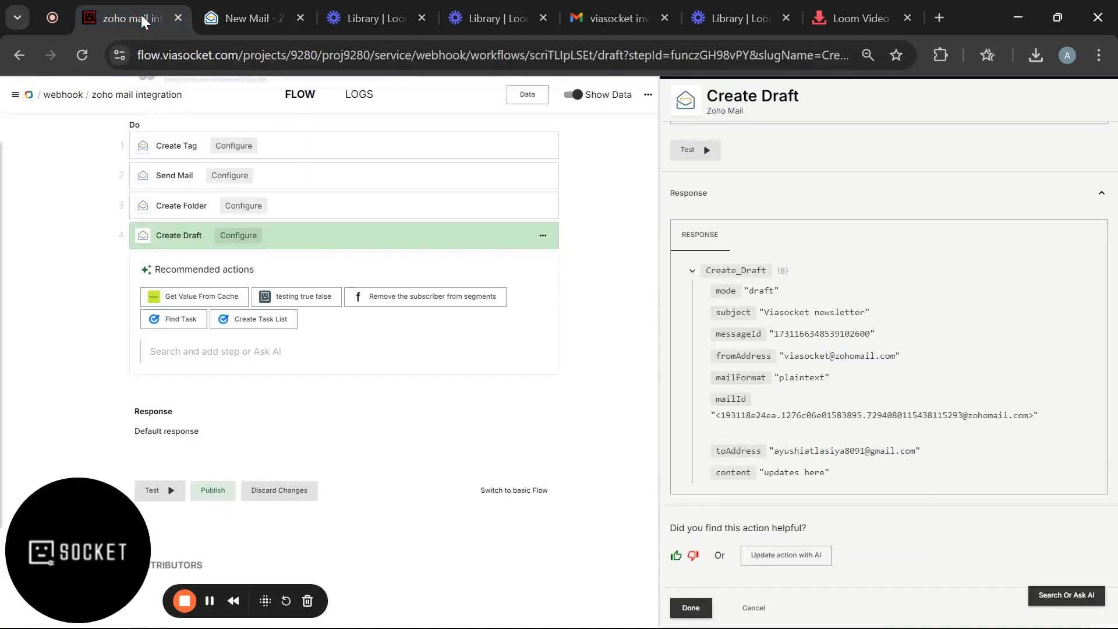
- Search for 'zoho mail' and add the Zoho Mail Create New Task action as step 5
left_click(272, 357)
type("zoho m")
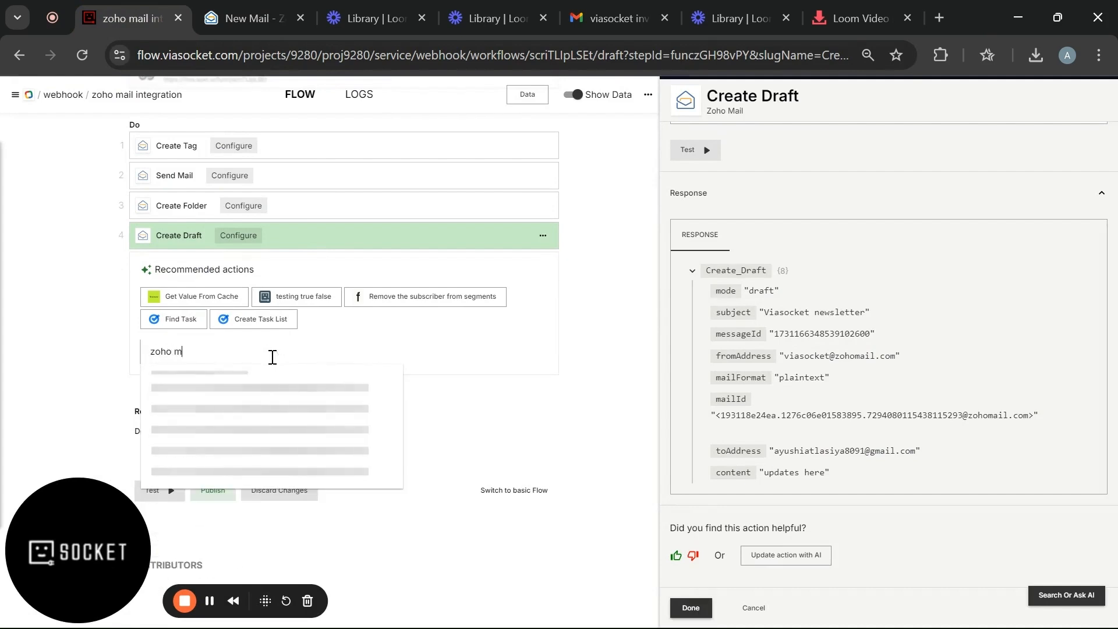
type("ai")
key("BackSpace")
key("BackSpace")
key("BackSpace")
key("BackSpace")
key("BackSpace")
type("o mail")
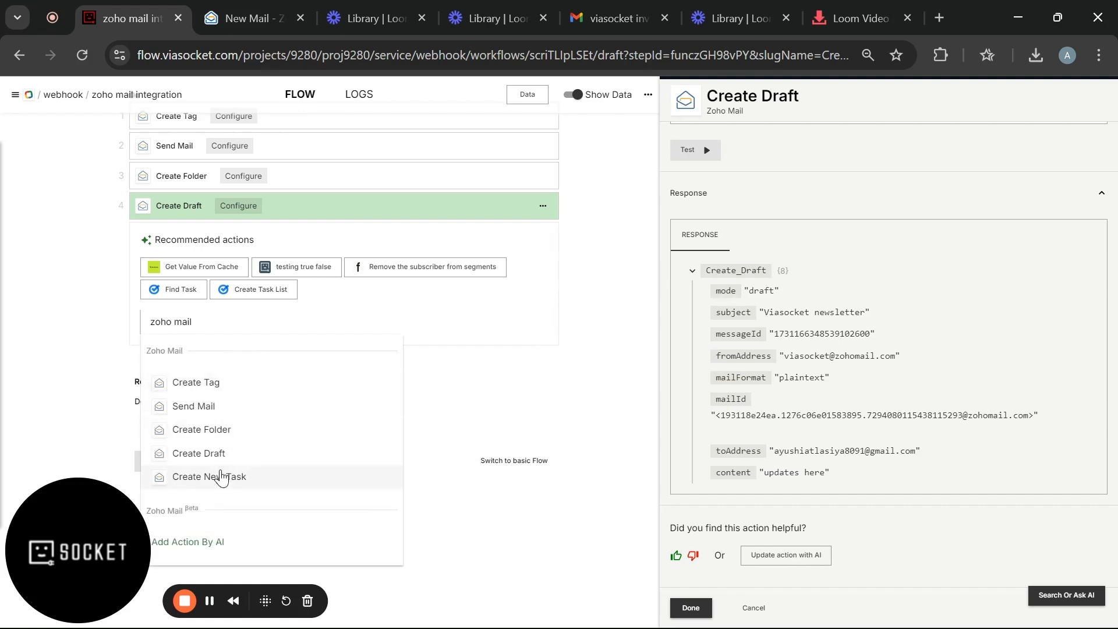
left_click(222, 476)
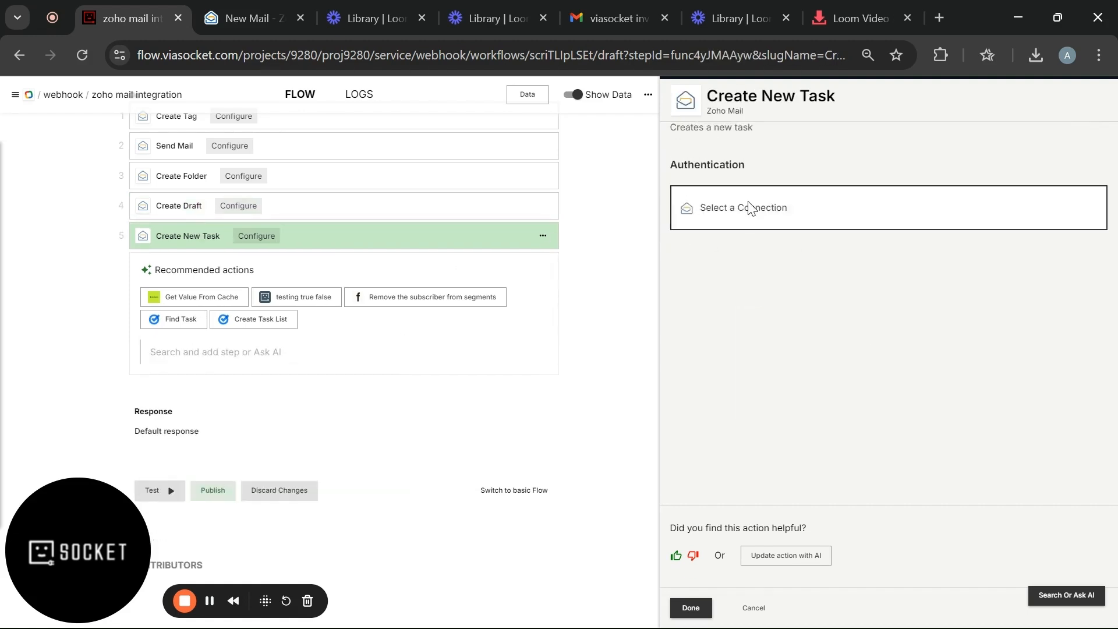
- Connect the task step to Zoho and title the task 'update leads mails content'
left_click(745, 208)
left_click(737, 262)
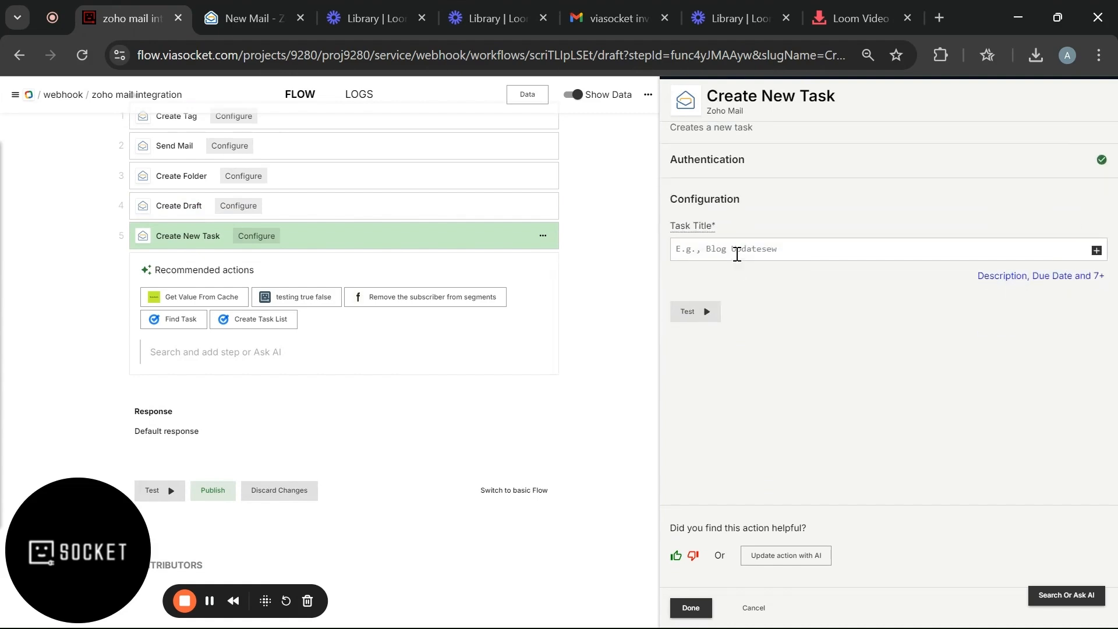
left_click(736, 250)
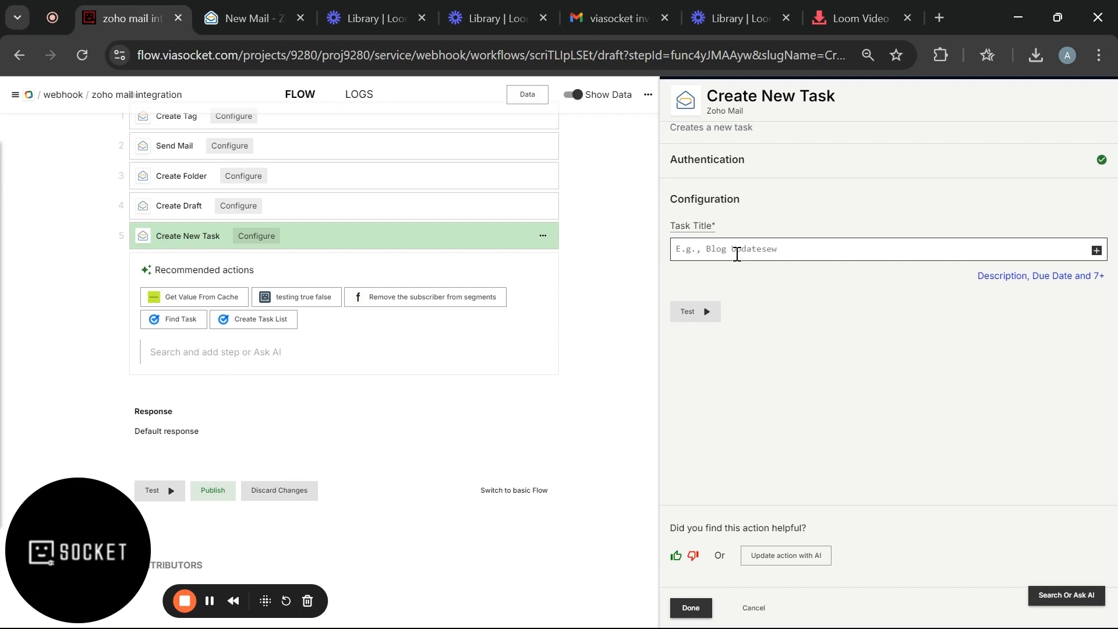
type("update")
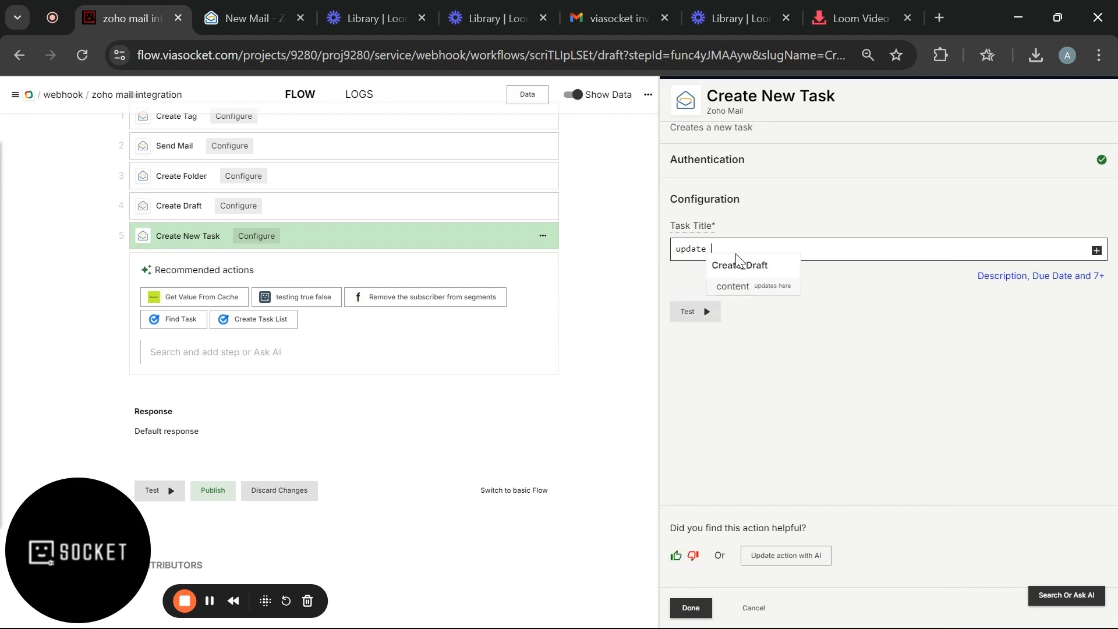
left_click(737, 255)
type("leads")
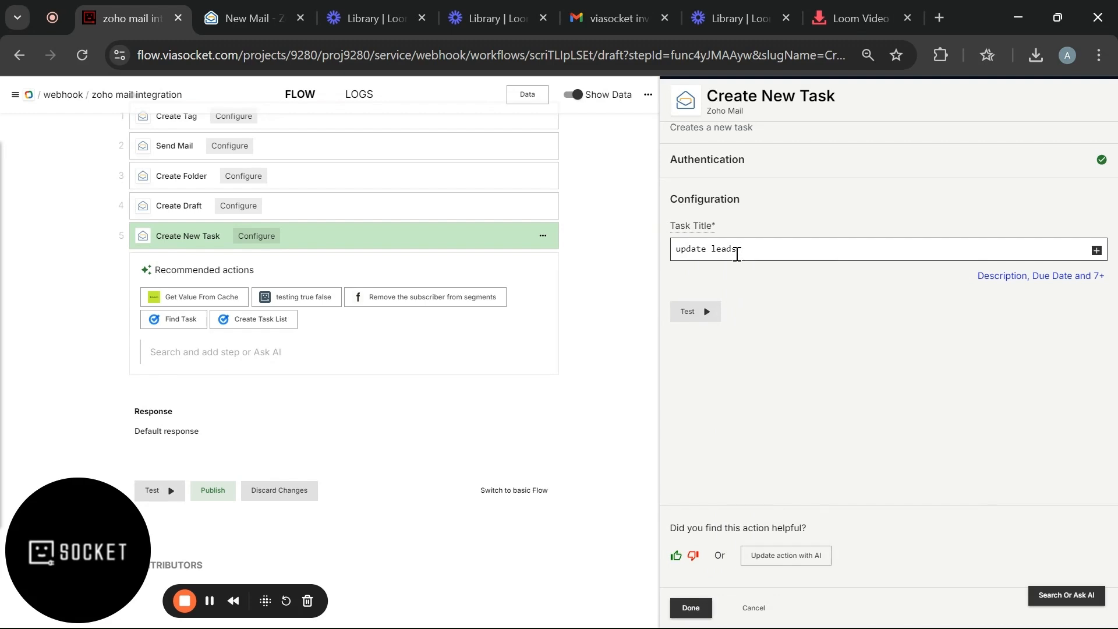
type(" mails")
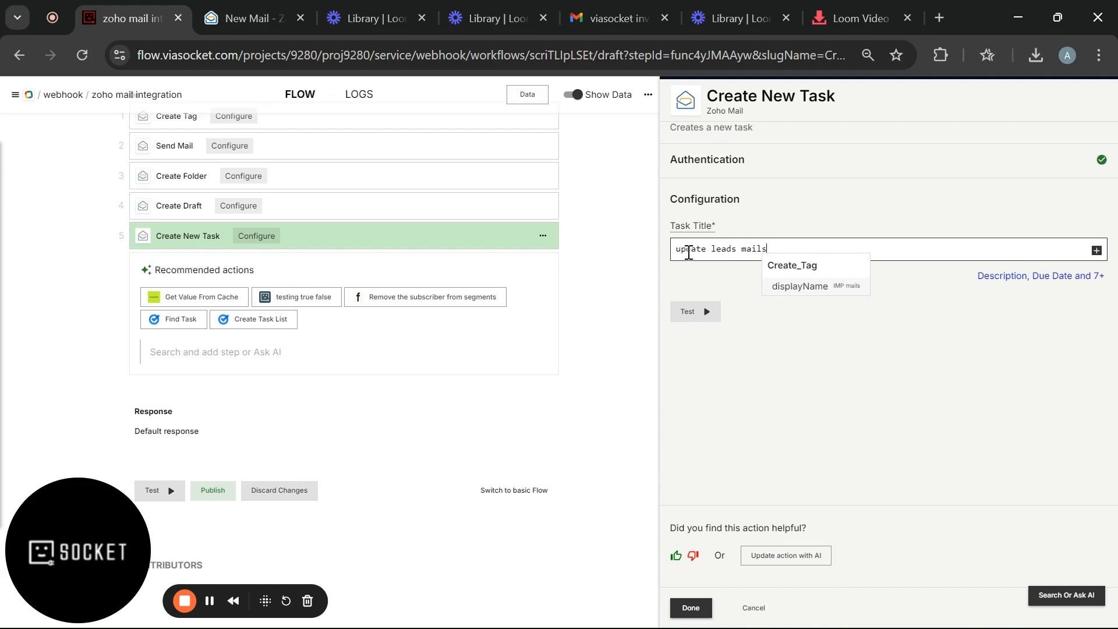
double_click(690, 252)
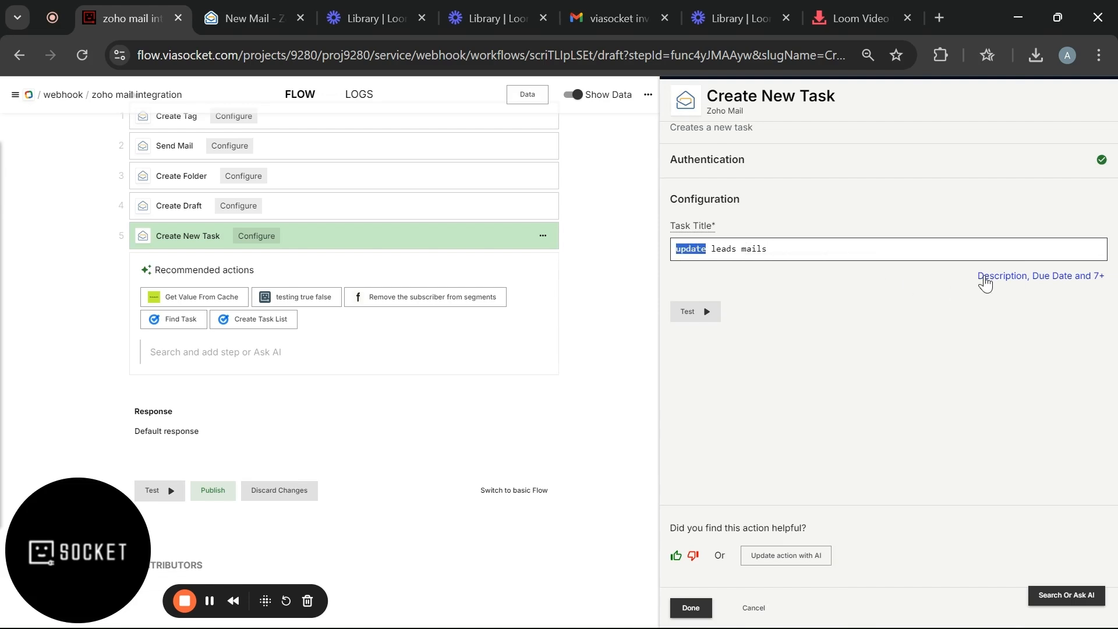
left_click(986, 279)
left_click(904, 238)
type("conte")
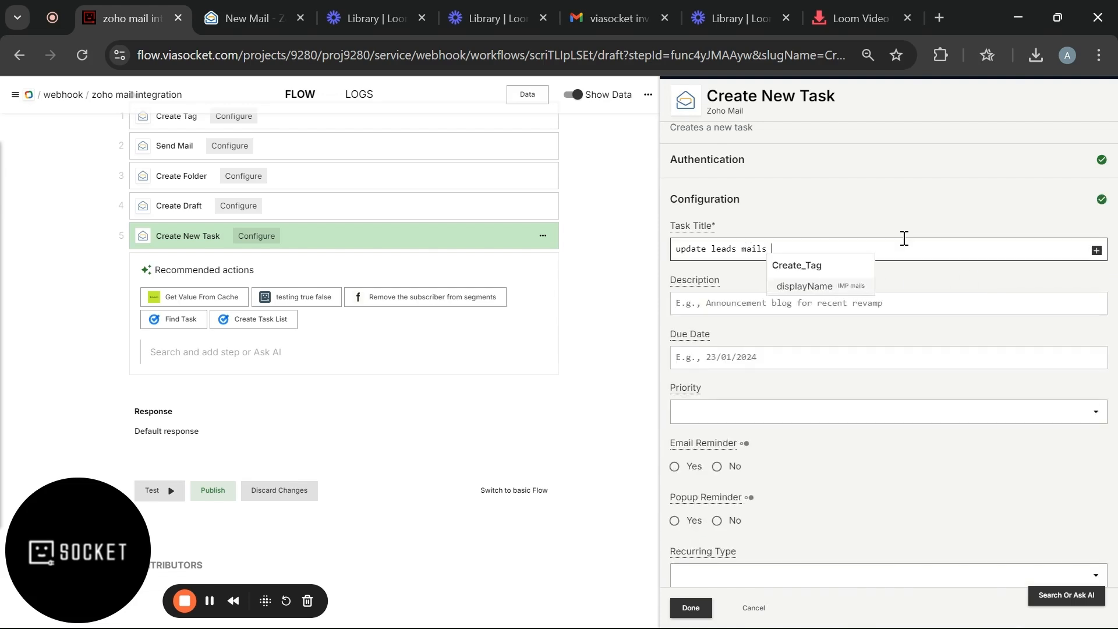
type("nt")
- Type a task description about new content for upcoming leads
scroll(904, 239, "down", 1)
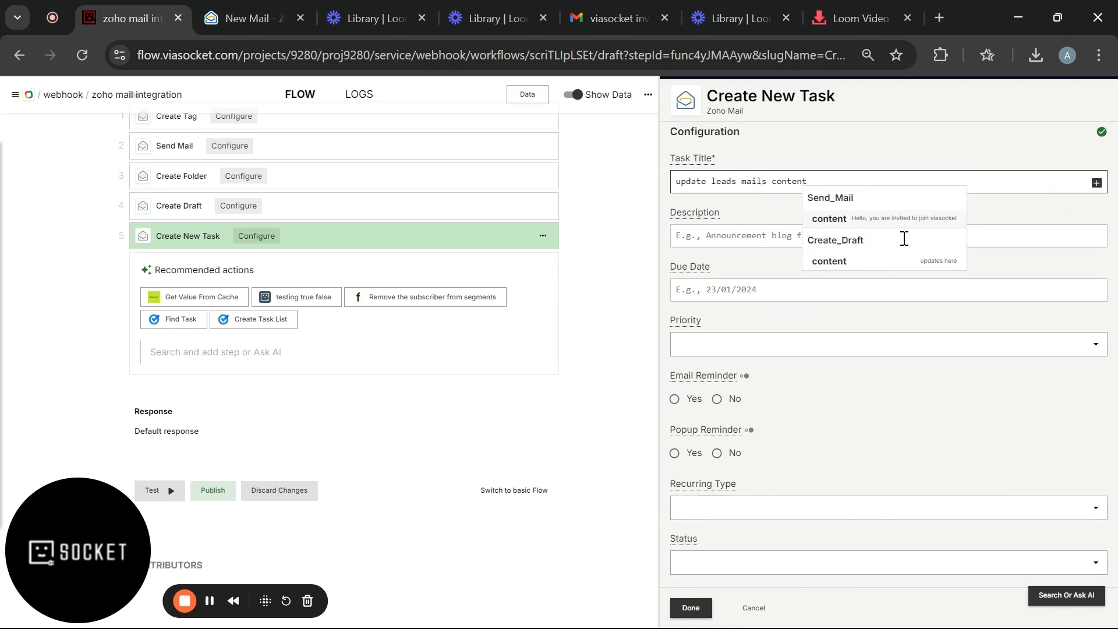
left_click(763, 235)
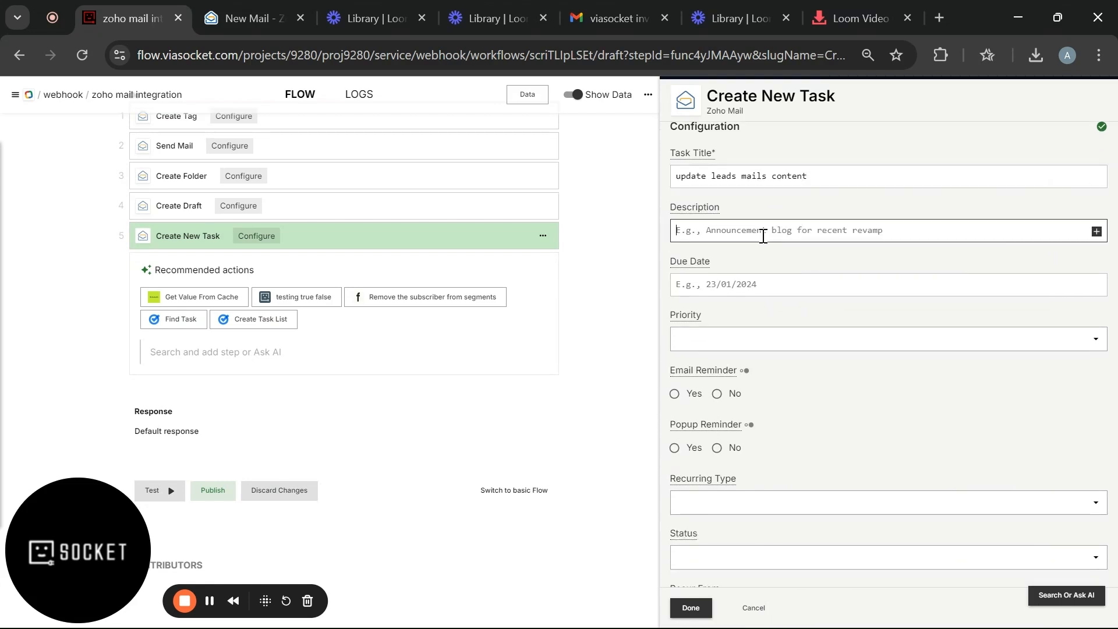
scroll(756, 244, "down", 1)
left_click(745, 261)
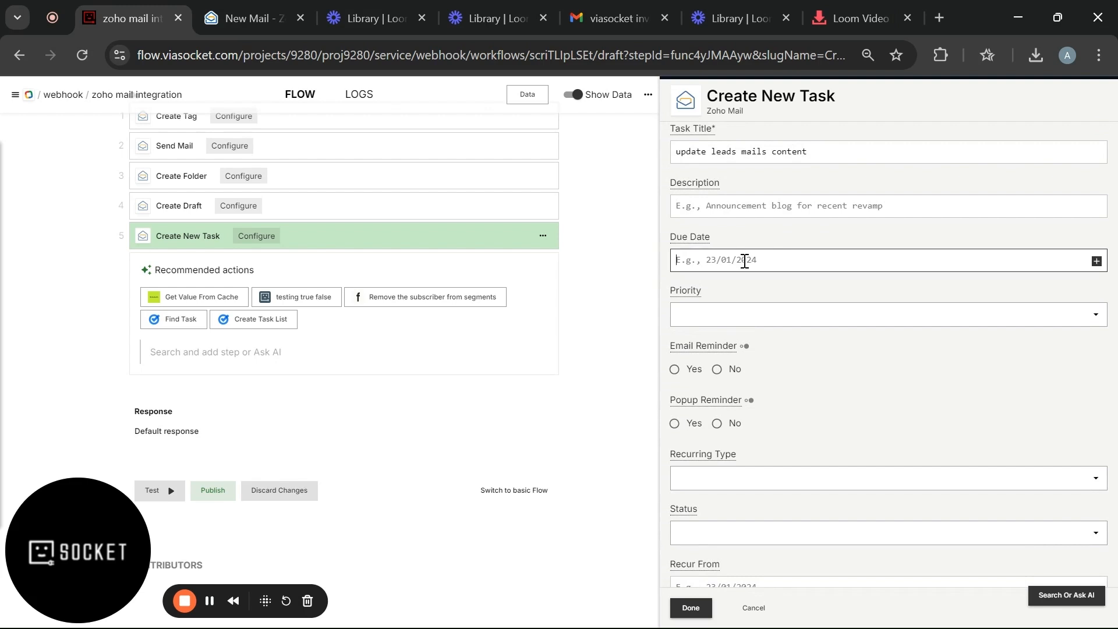
left_click(739, 212)
type("new")
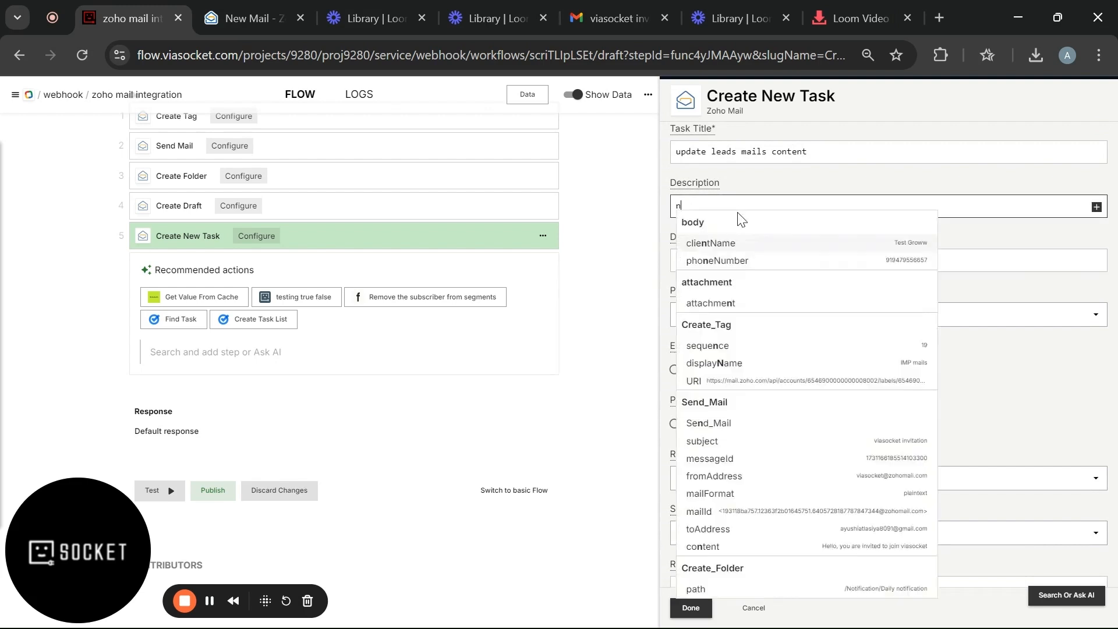
type("ten")
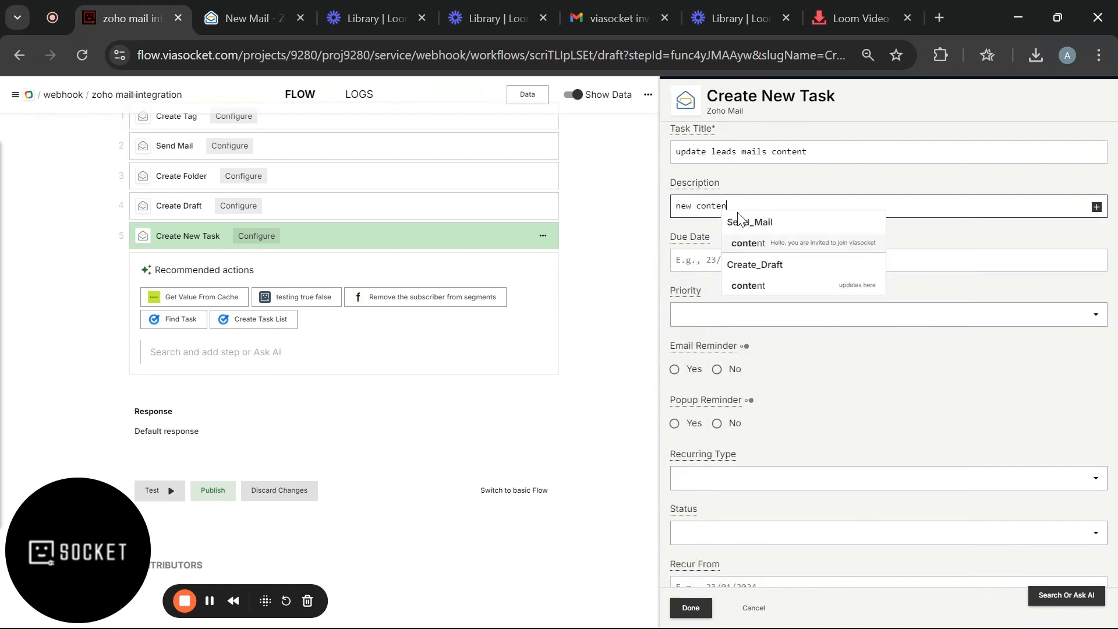
type("t to sen")
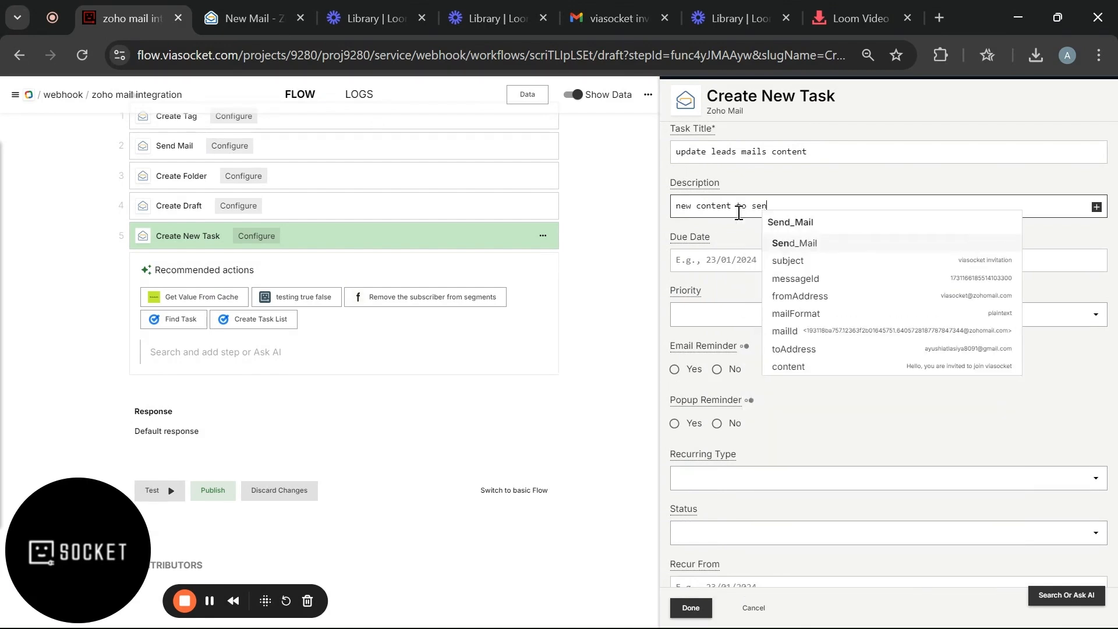
type("t to n")
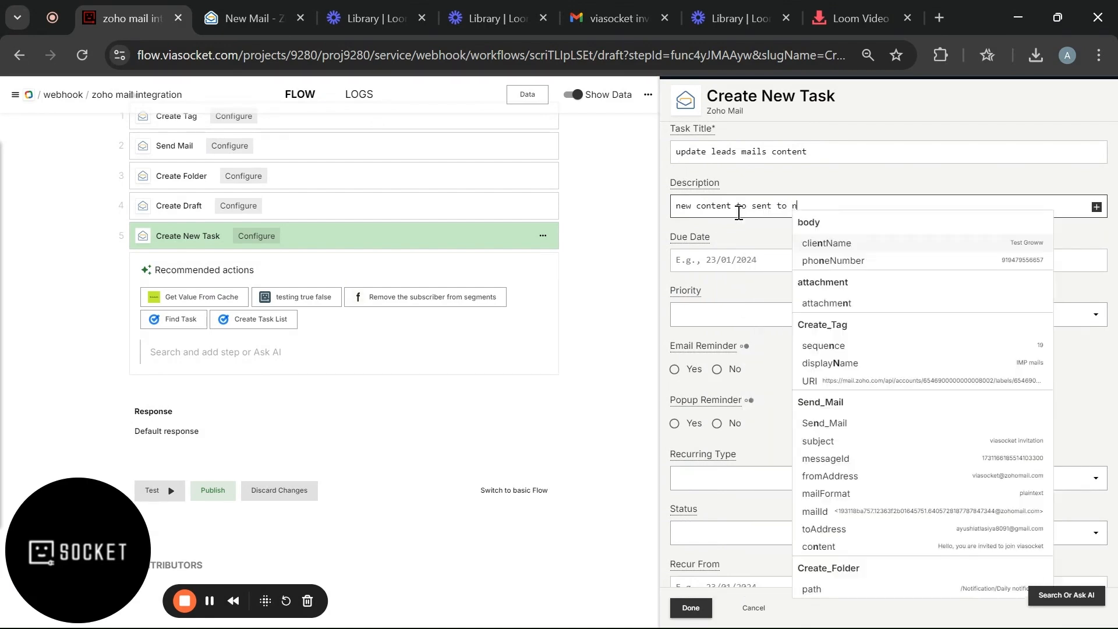
type("ew up")
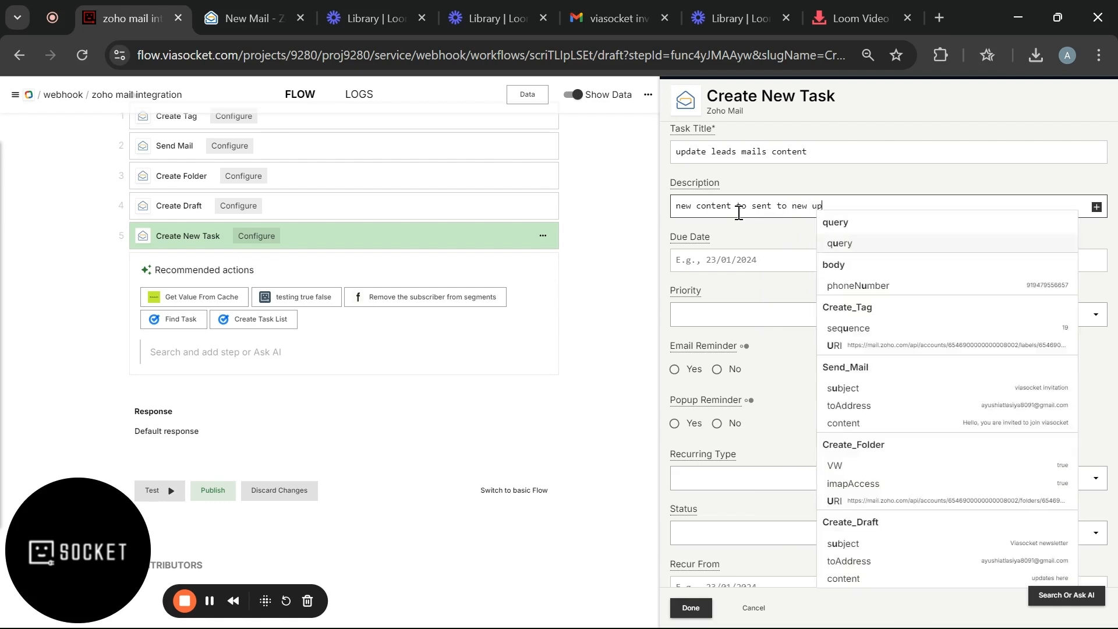
type("comimg")
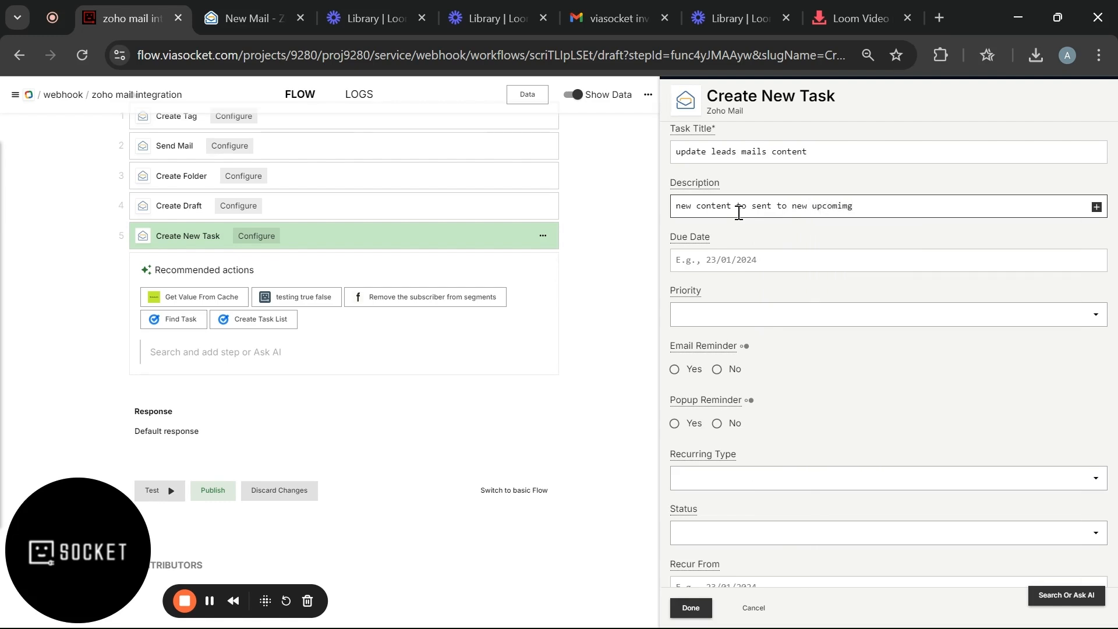
type(" leads")
- Give the task a due date of 12/12/2024 and High priority
scroll(738, 213, "down", 2)
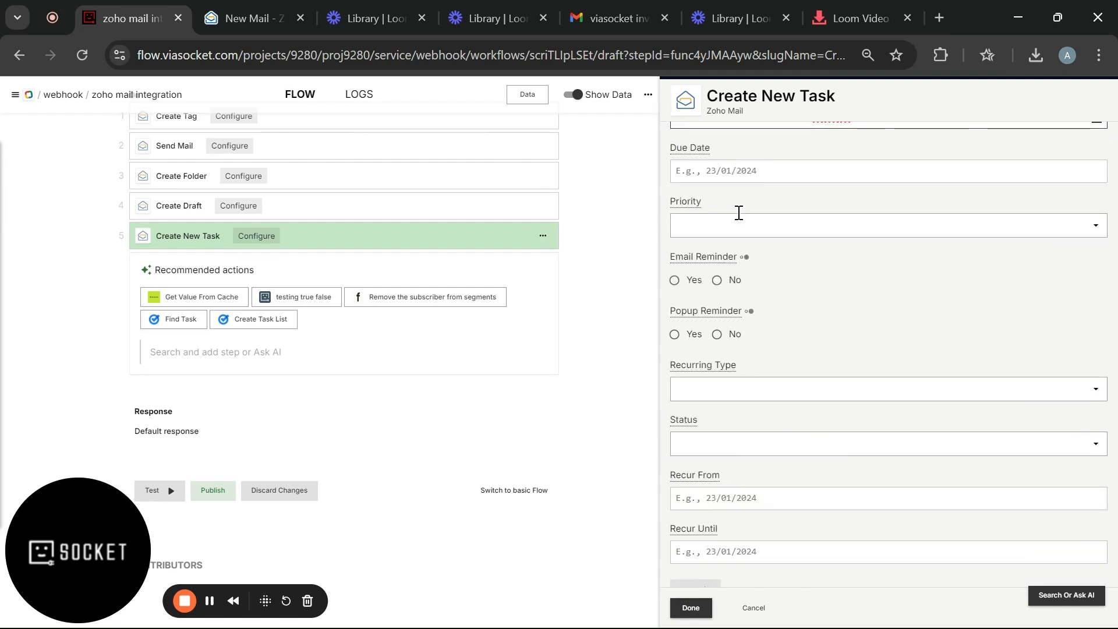
left_click(745, 181)
type("12")
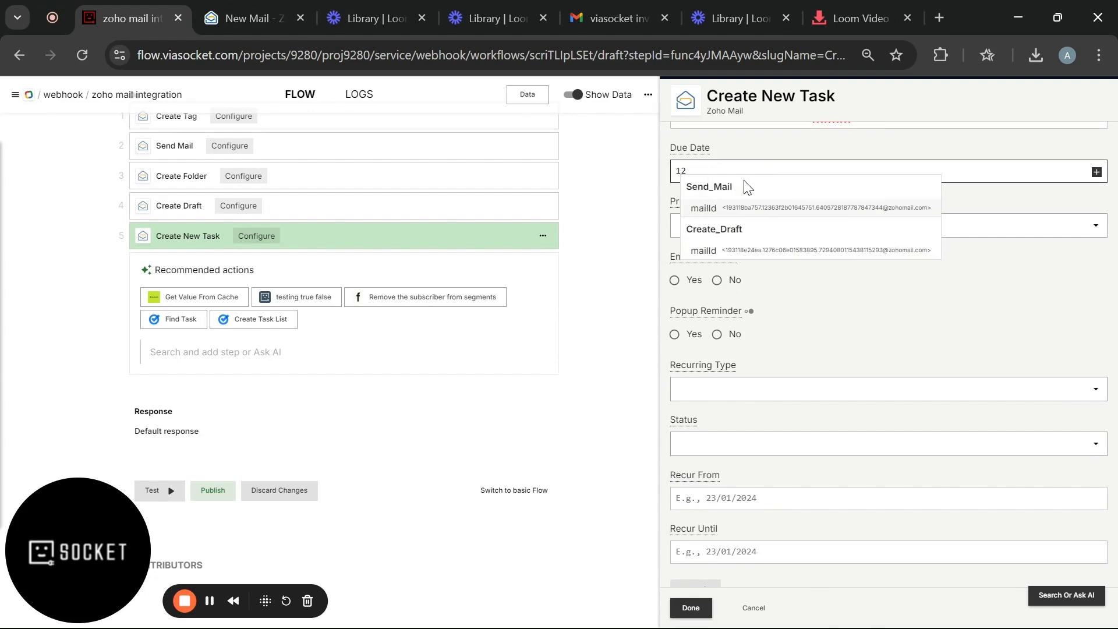
type("/12/2")
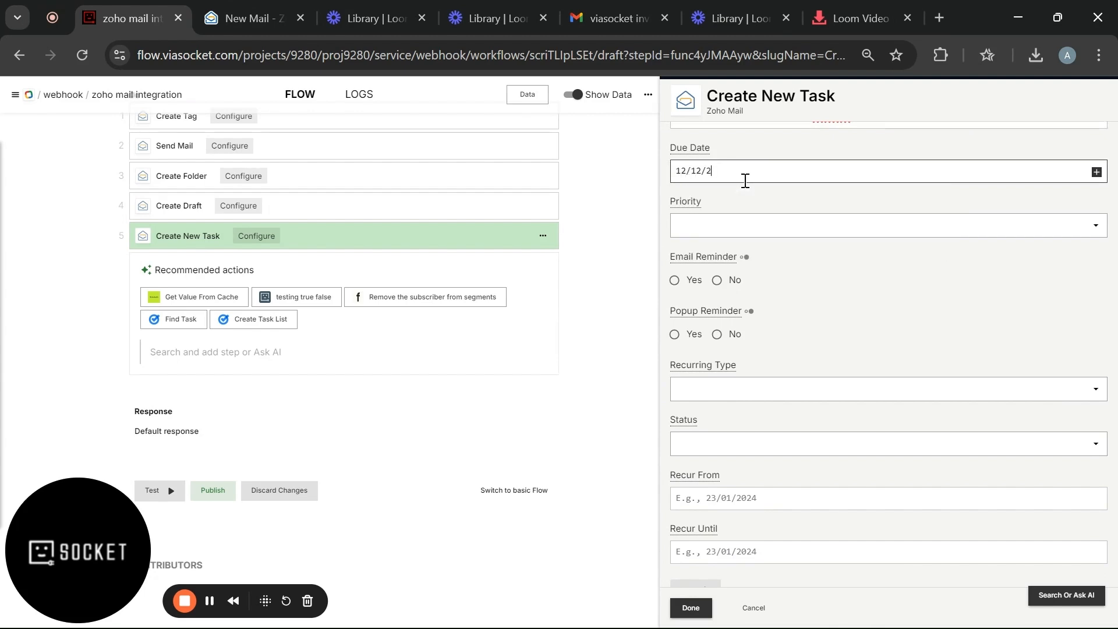
type("024")
scroll(744, 179, "down", 1)
left_click(746, 167)
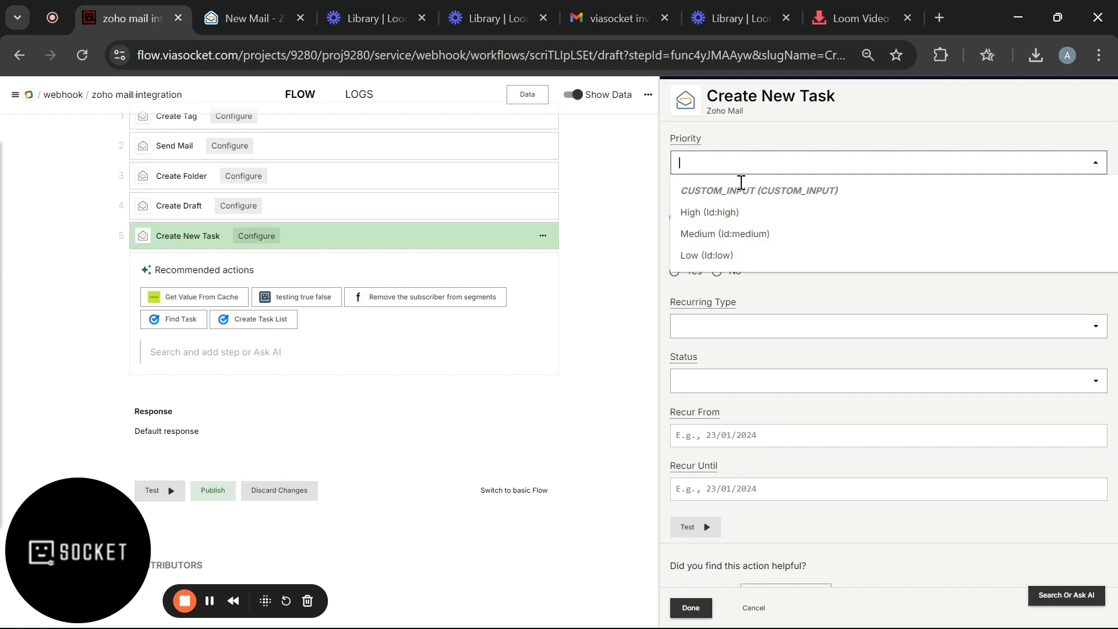
left_click(727, 204)
- Run the Create New Task test so the task is created in Zoho Mail
scroll(728, 204, "down", 1)
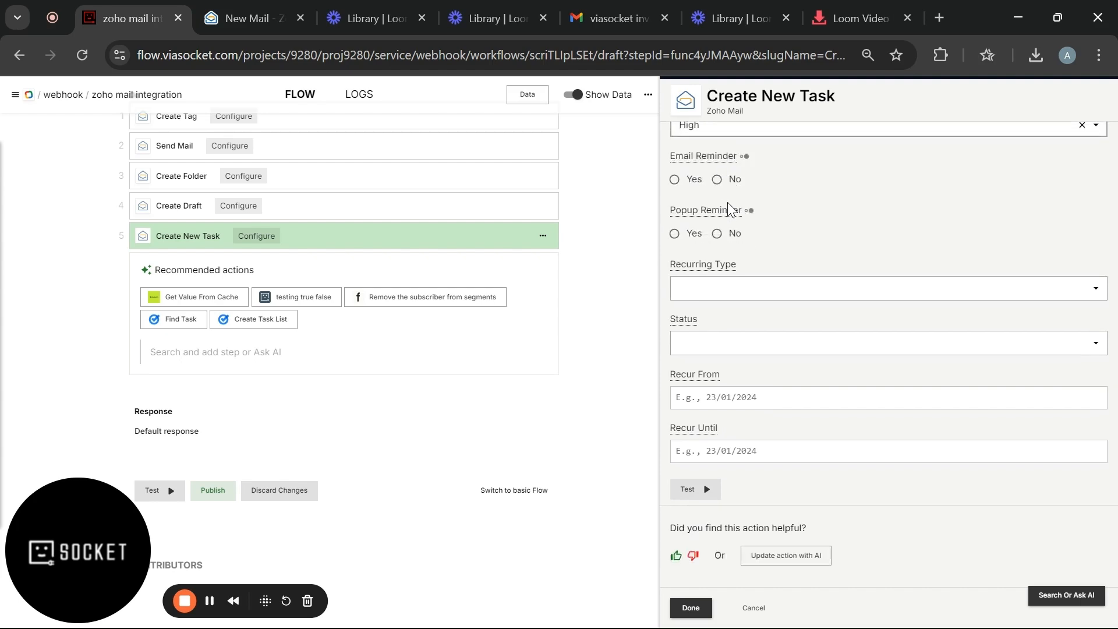
left_click(696, 488)
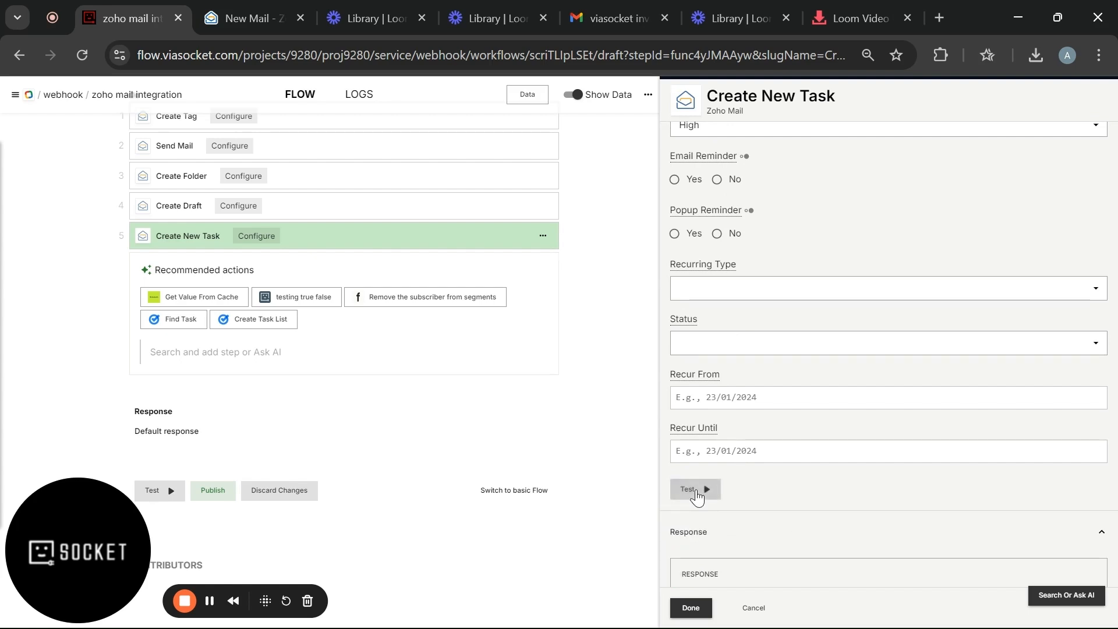
scroll(697, 496, "down", 9)
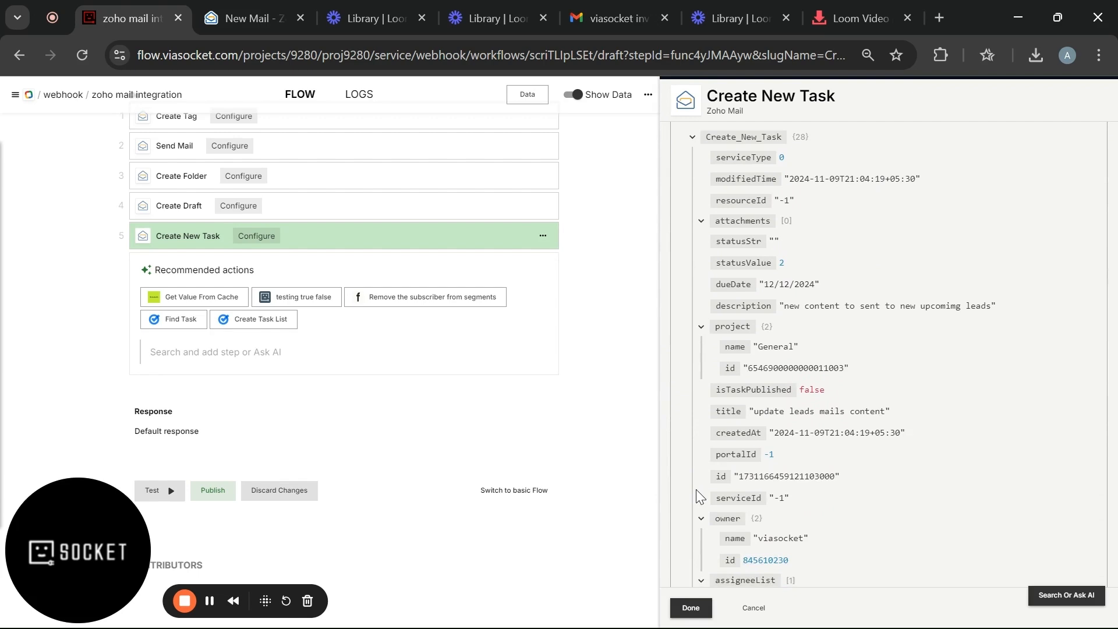
left_click(220, 17)
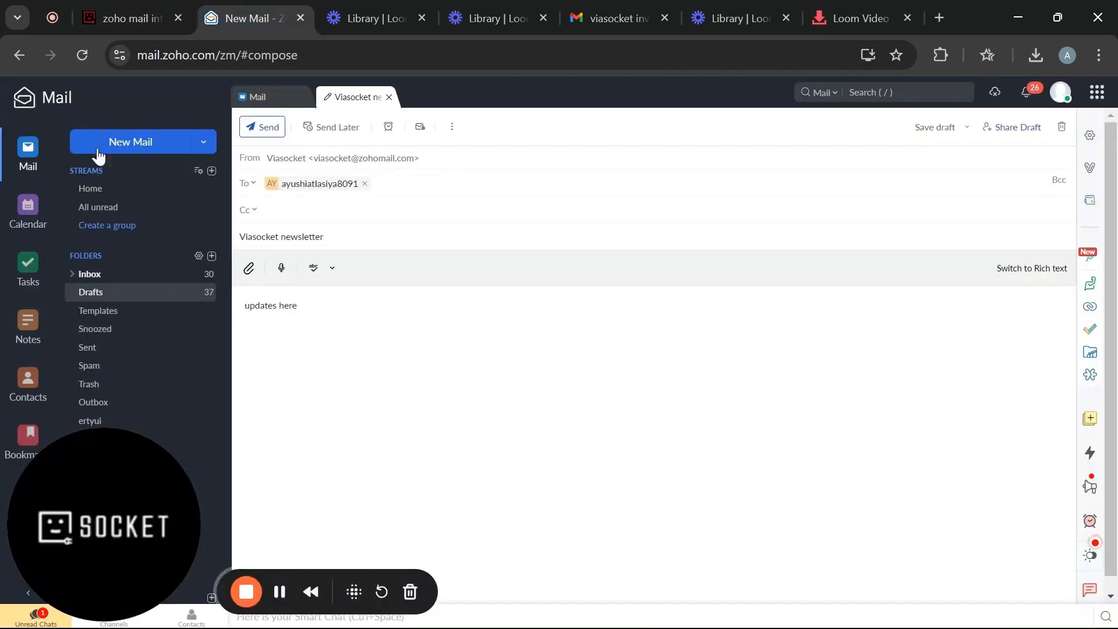
- In Zoho Mail's Tasks list, open 'update leads mails content' and check its High priority and 12 Dec due date
left_click(27, 267)
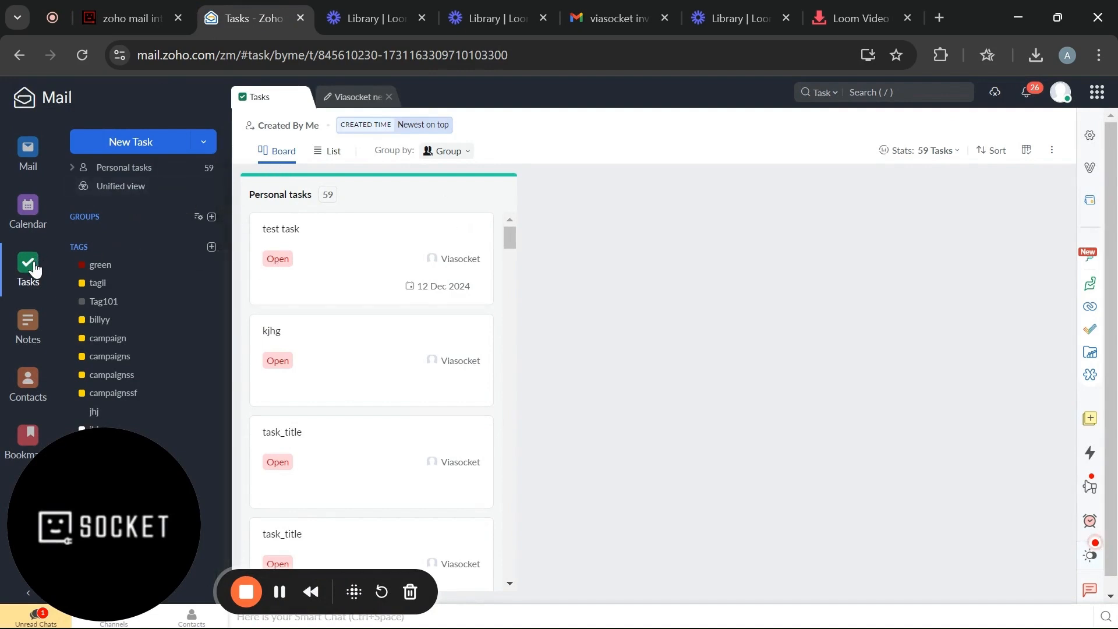
left_click(123, 167)
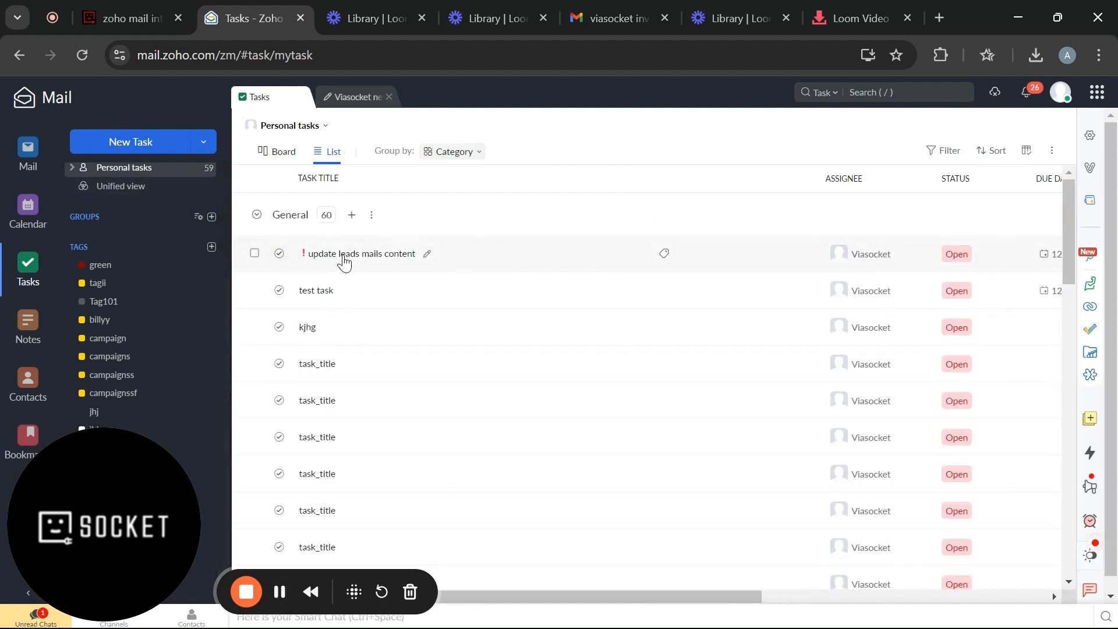
left_click(343, 257)
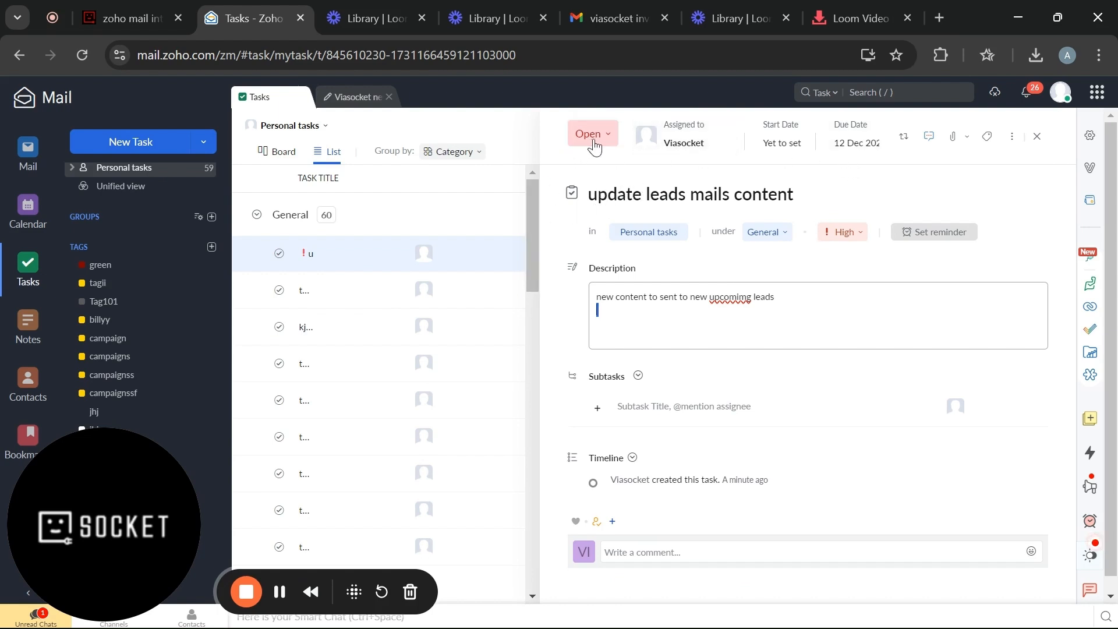
left_click(835, 152)
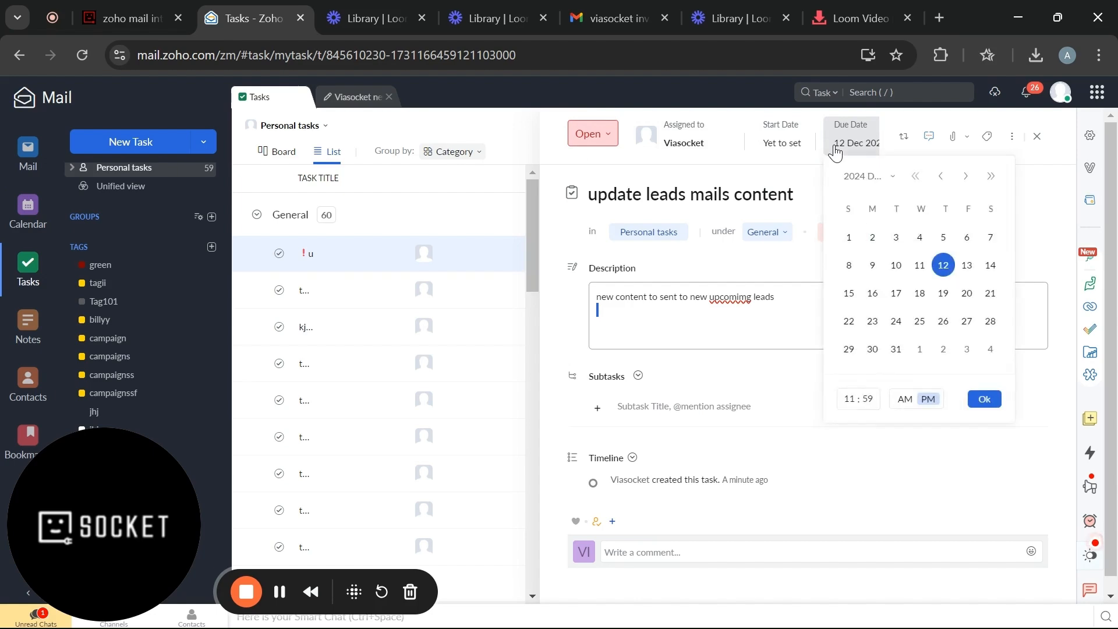
left_click(794, 195)
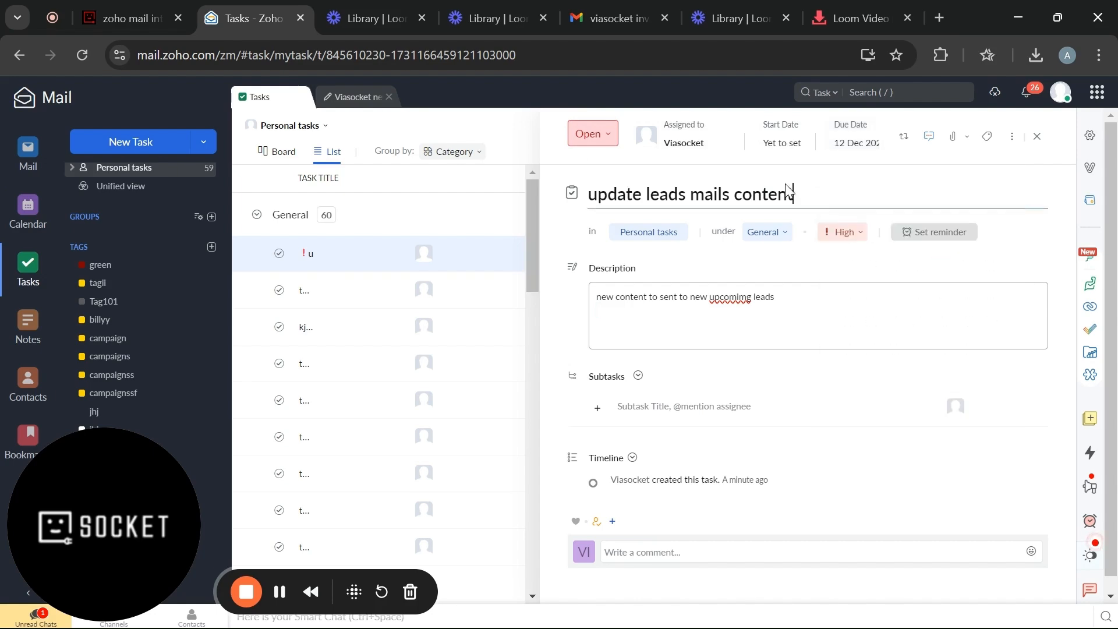
left_click(131, 5)
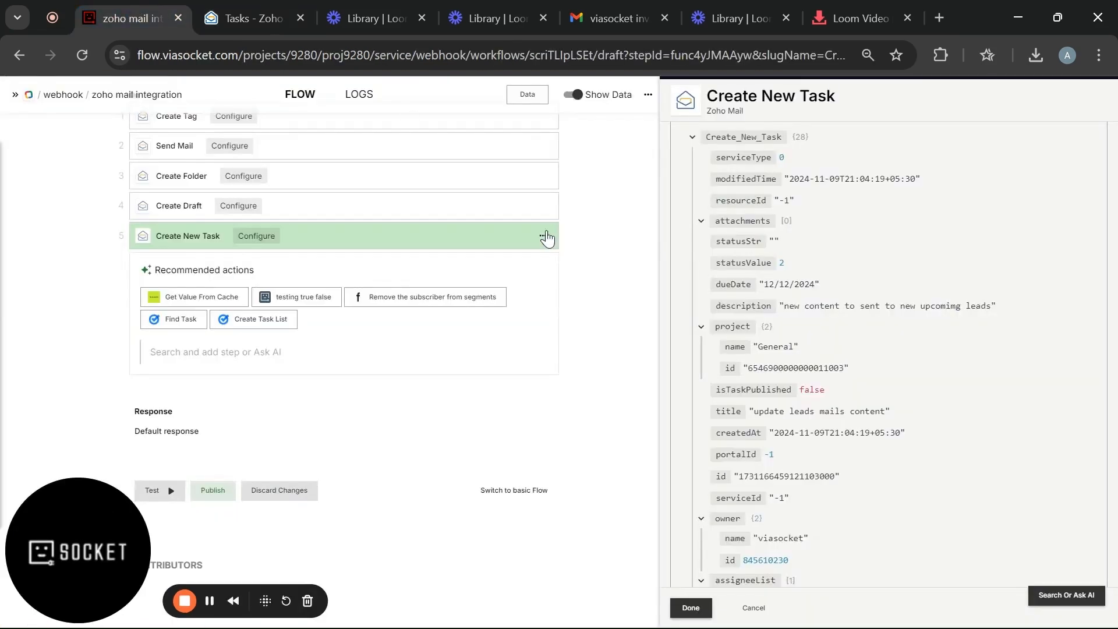